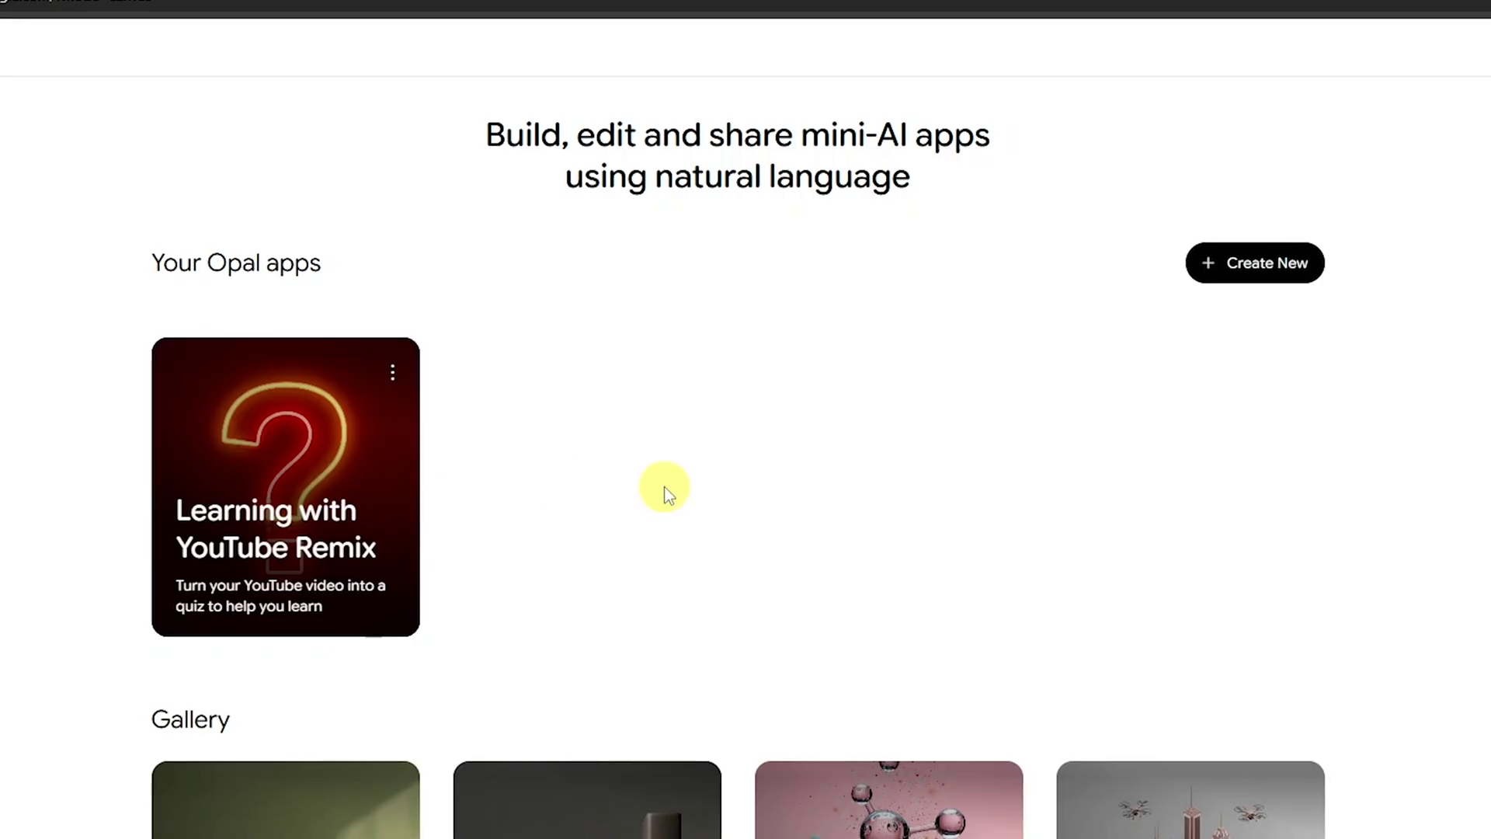
# Create a new blank 'Untitled Opal app' from the Opal home page
pyautogui.scroll(-1, 668, 493)
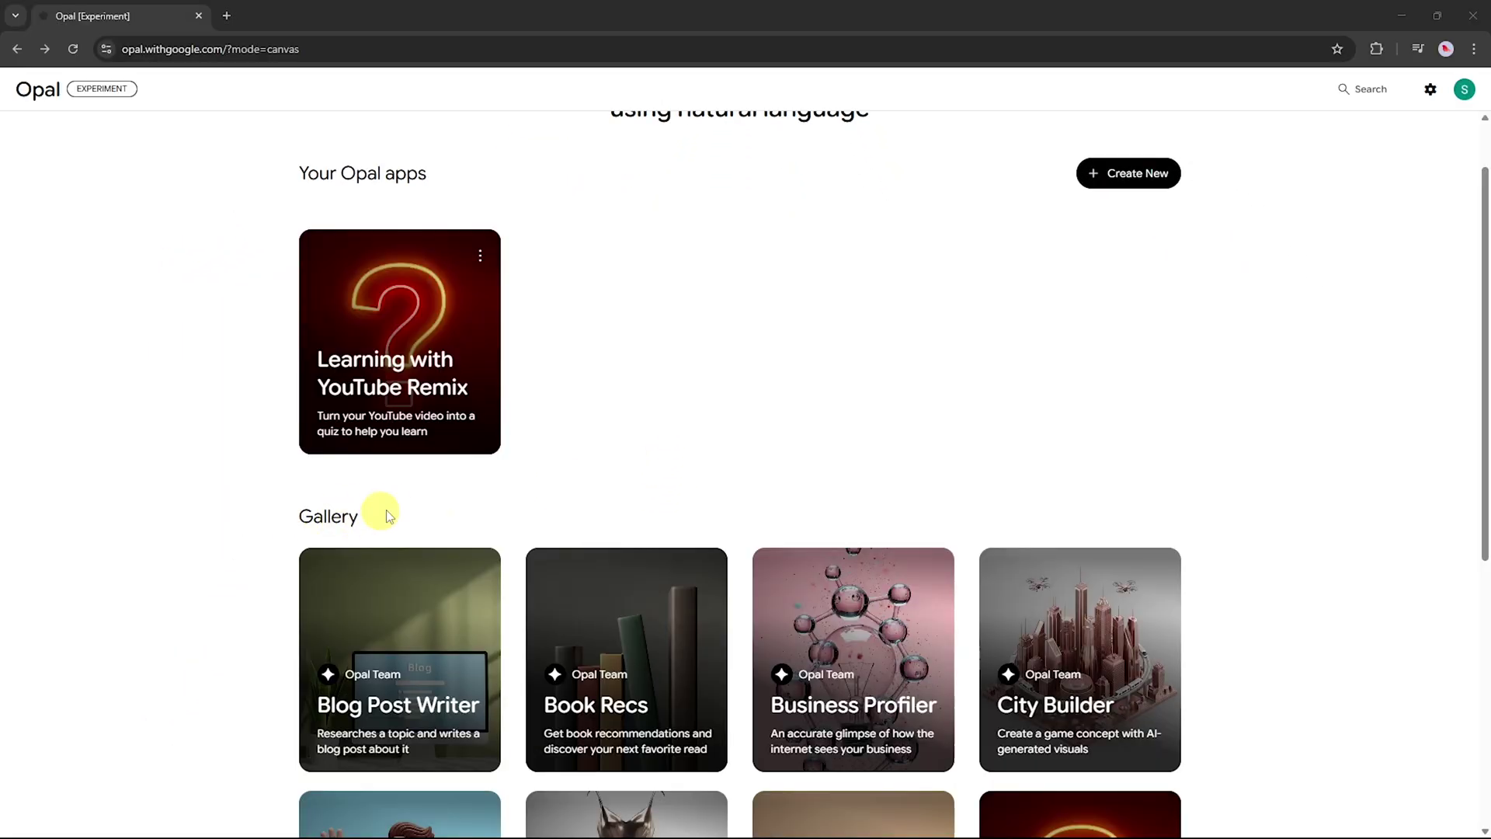
pyautogui.scroll(-4, 389, 516)
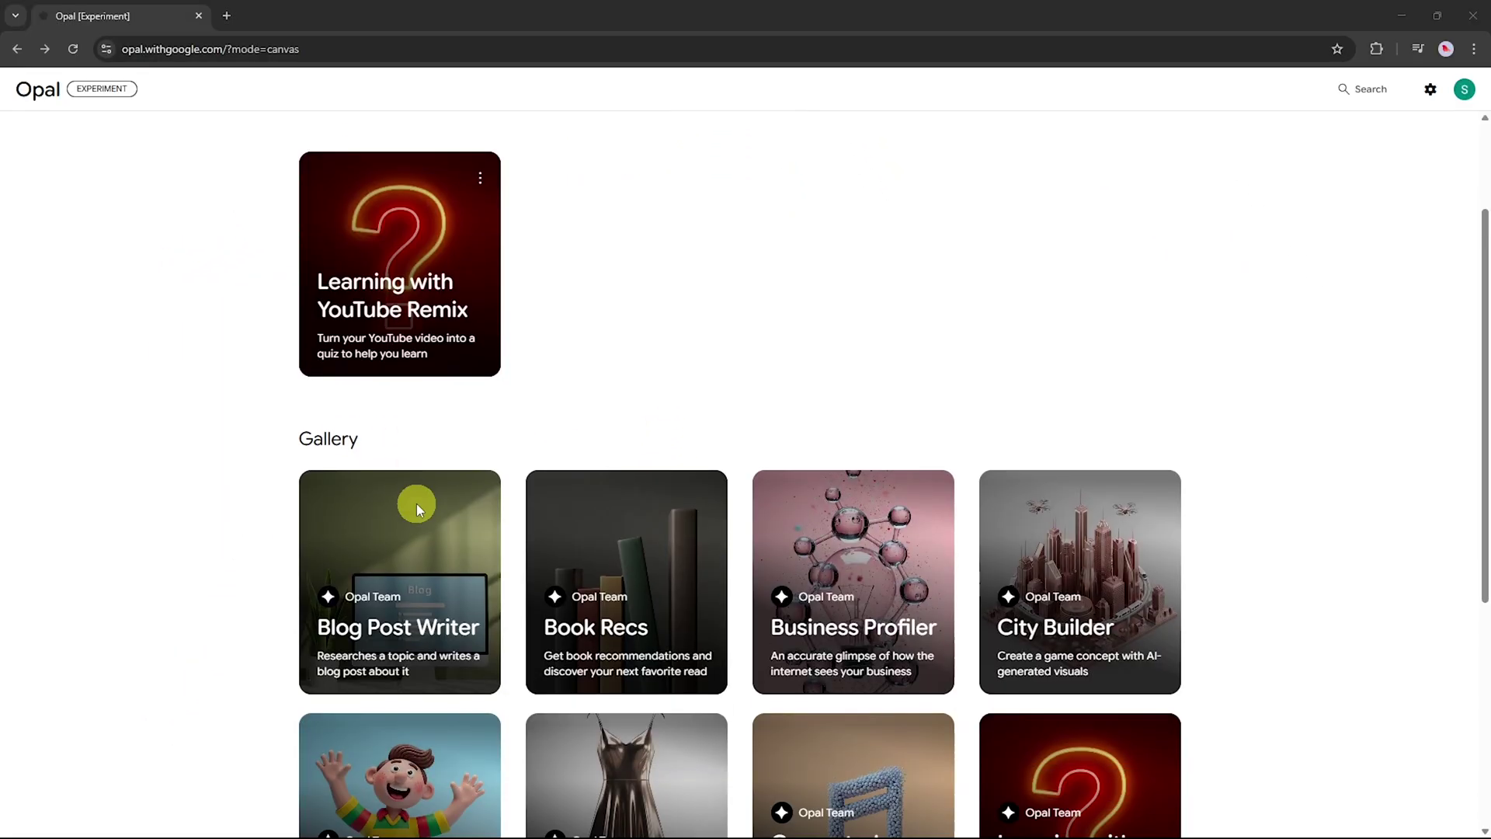
pyautogui.scroll(-2, 575, 512)
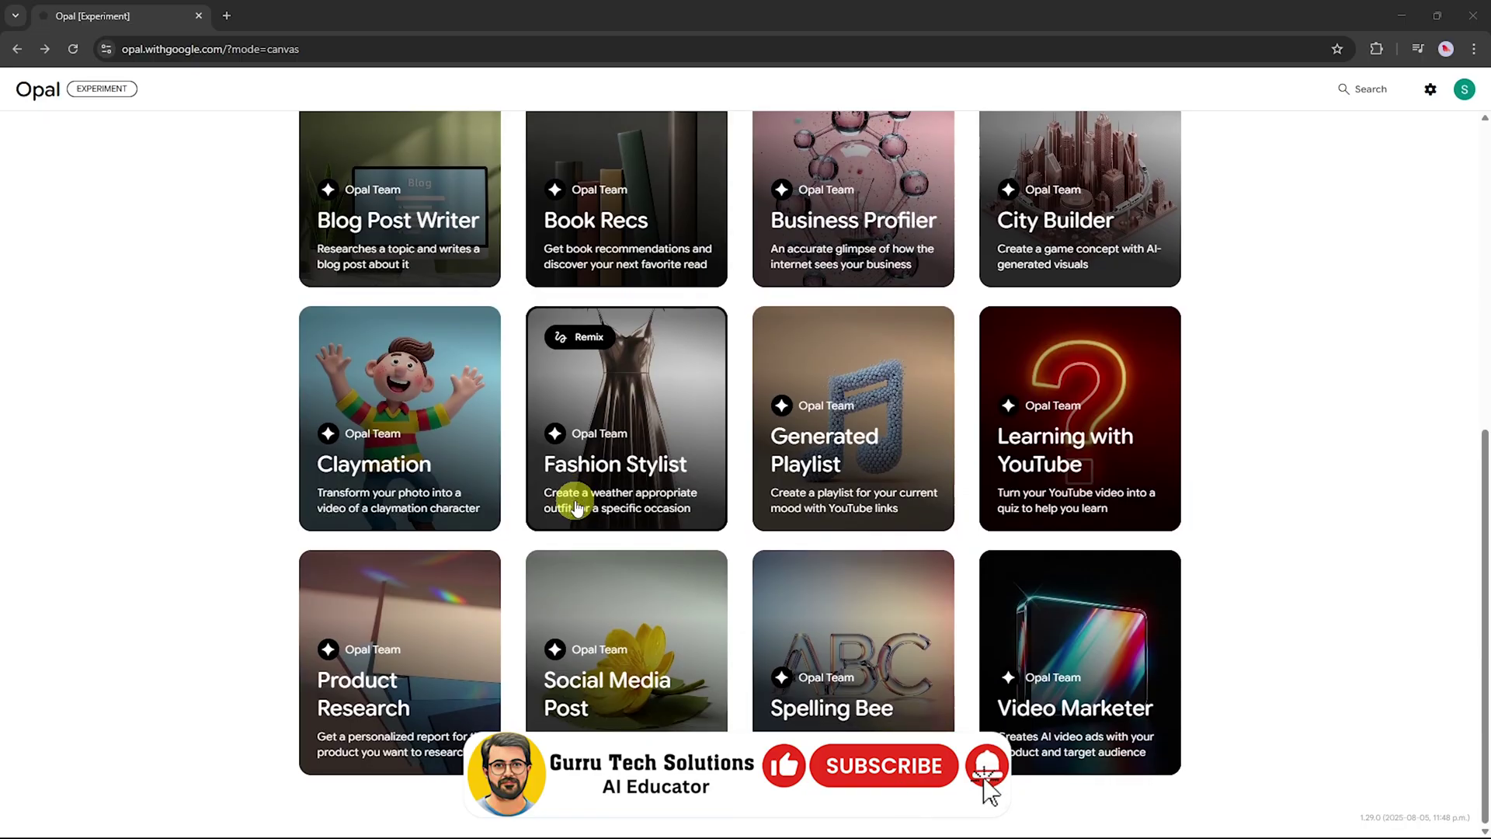
pyautogui.scroll(7, 577, 508)
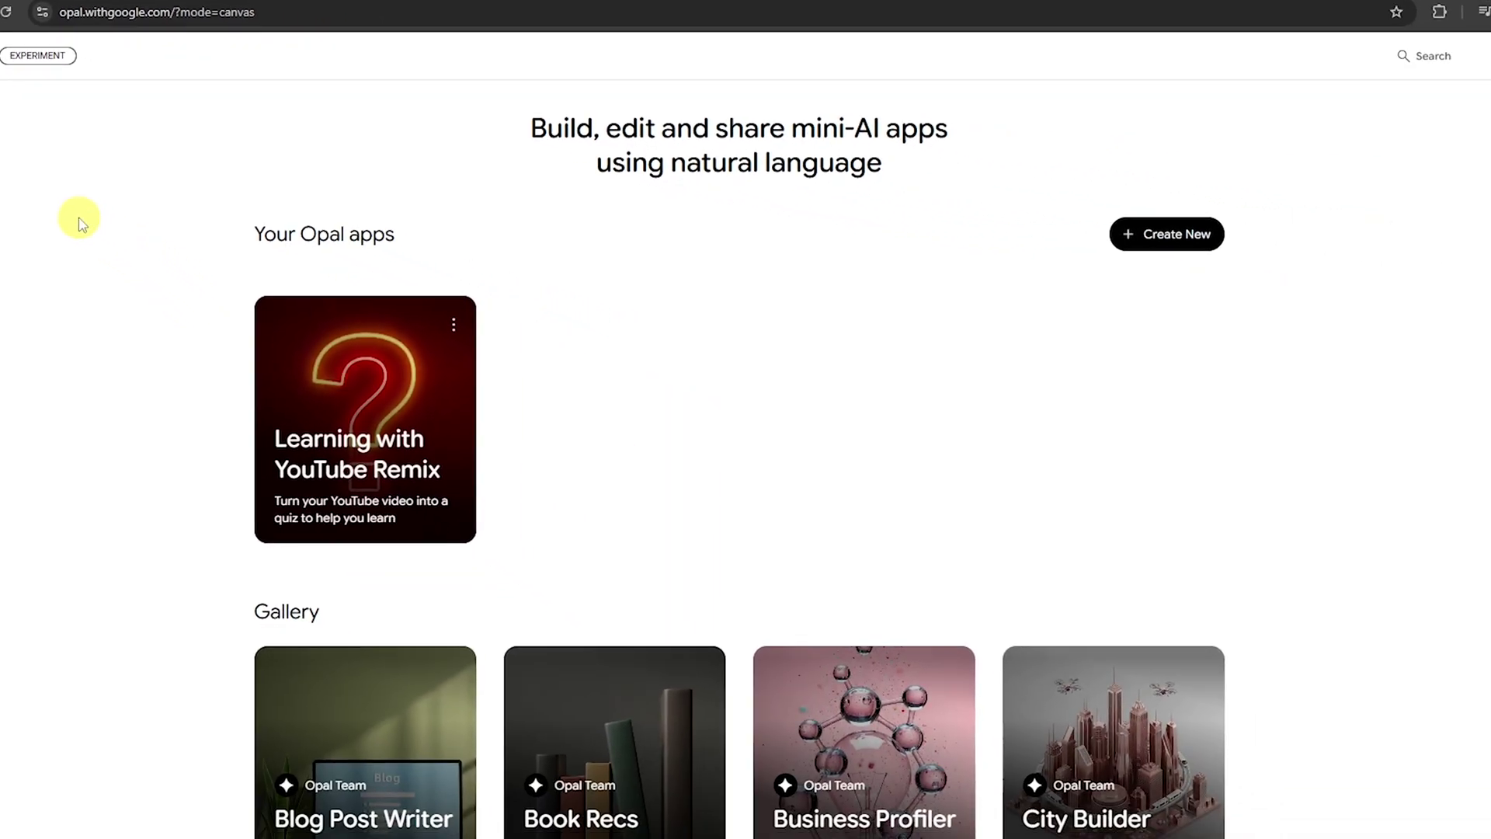
pyautogui.click(1134, 240)
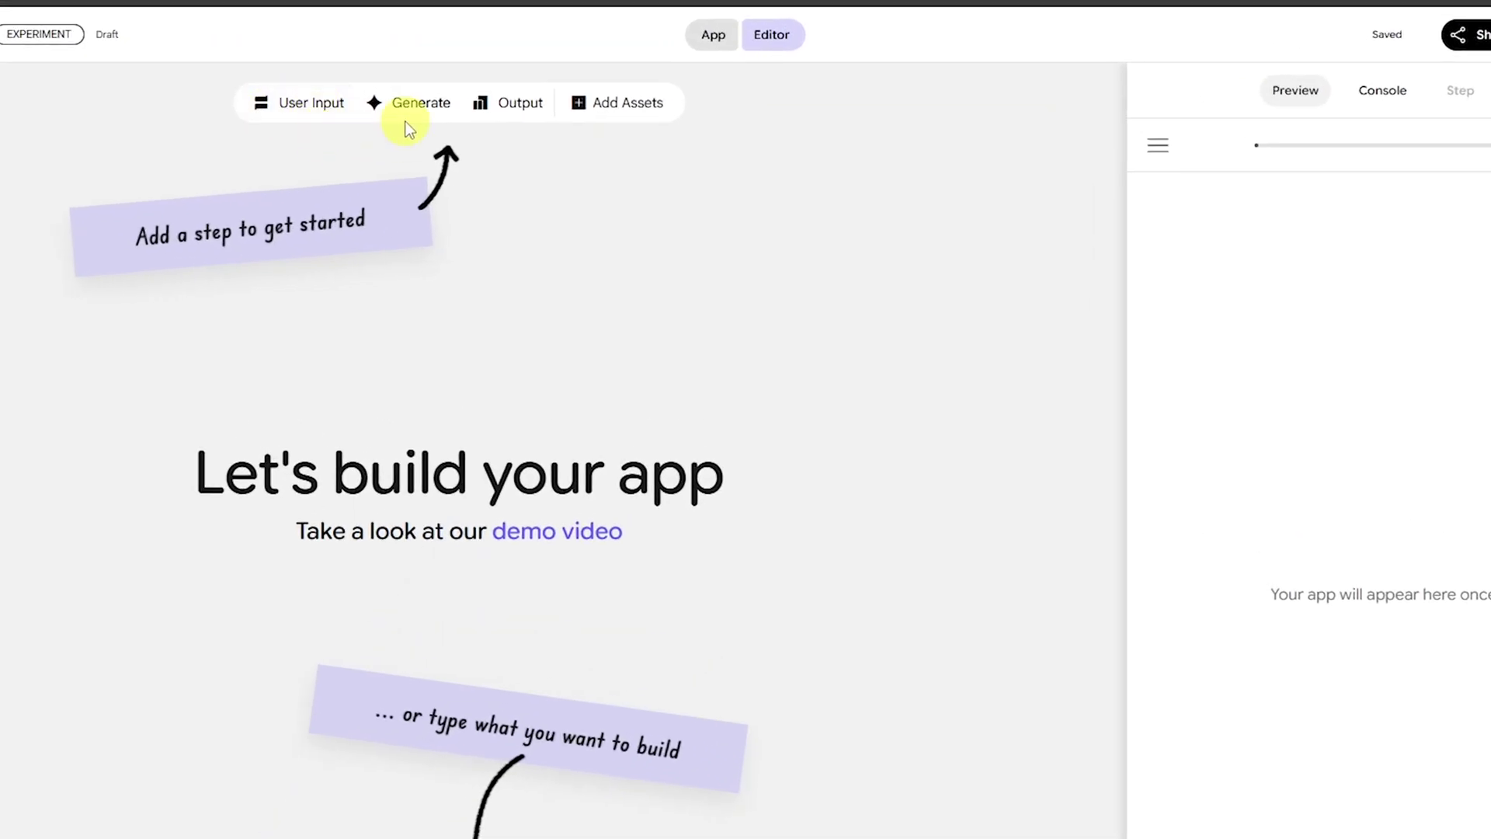
pyautogui.click(518, 123)
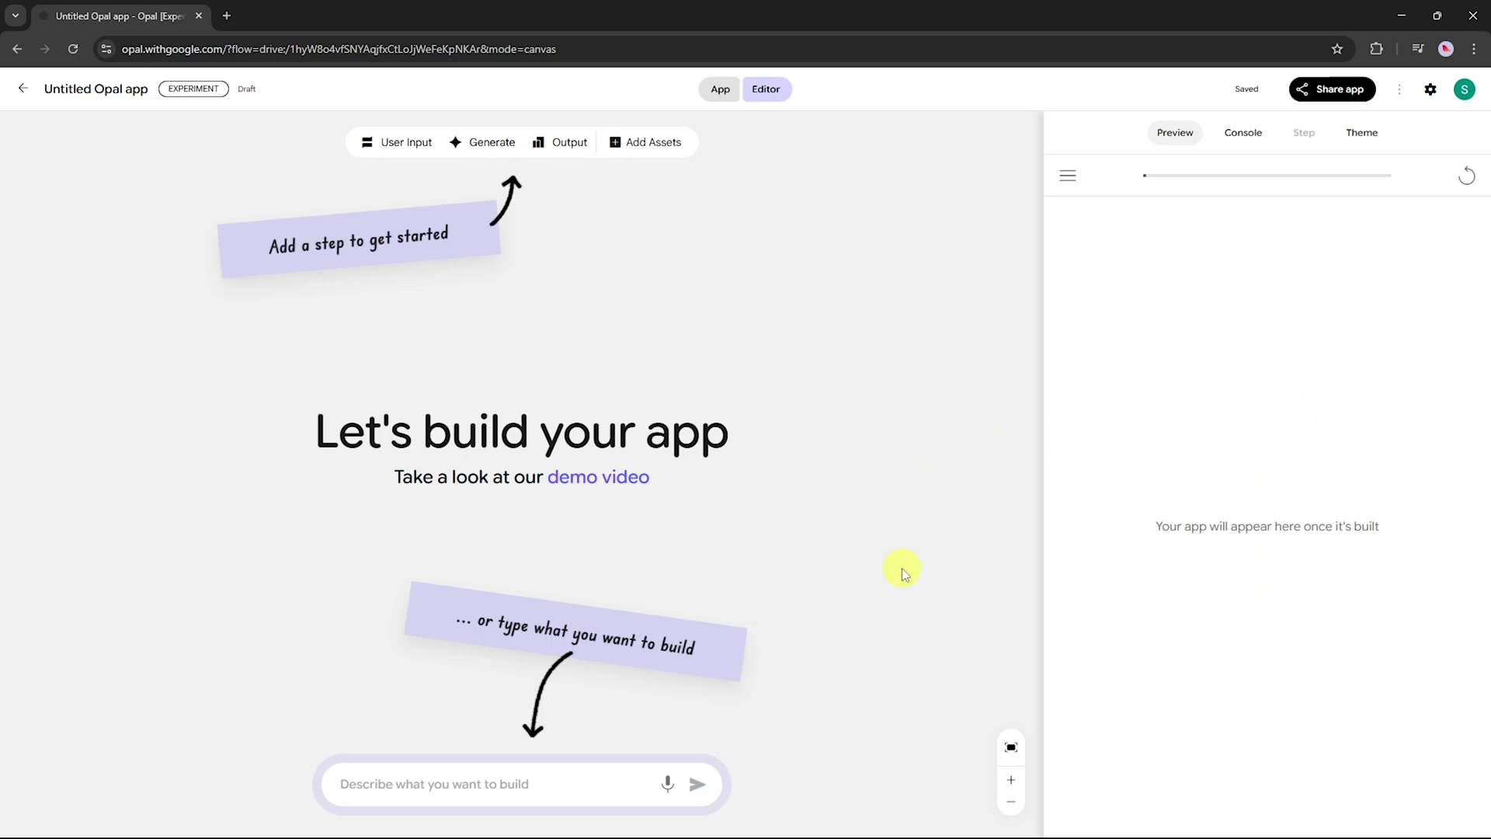
# Paste the basic Spanish vocabulary flashcard prompt into the describe box and generate the app
pyautogui.click(572, 784)
pyautogui.write('Generate a flashcard app for learning basic Spanish vocabulary with image support')
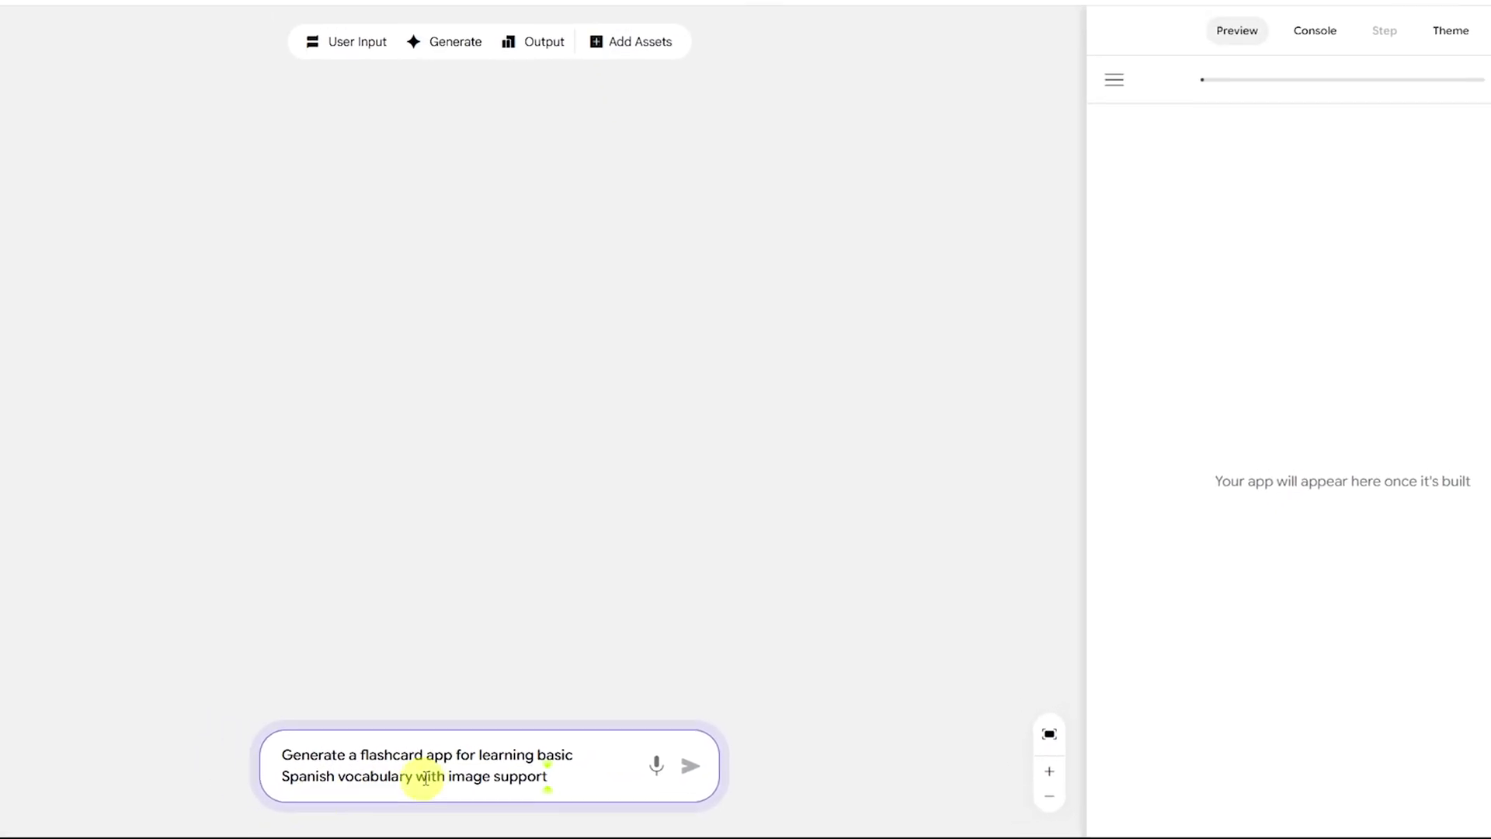
pyautogui.press('Return')
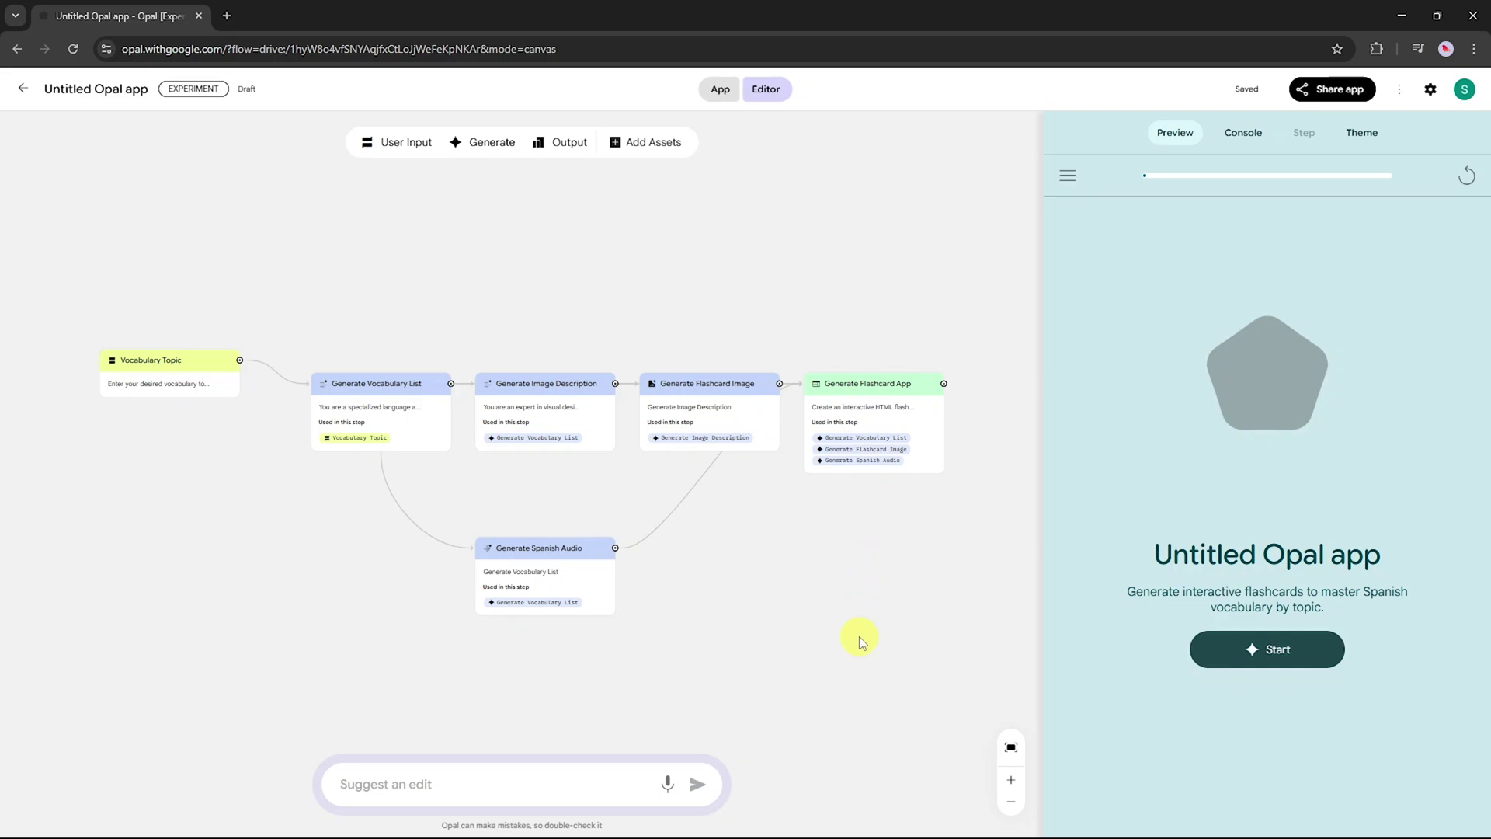
# Run the flashcard app on a vocabulary topic and flip the Libro card to English and back
pyautogui.click(1266, 633)
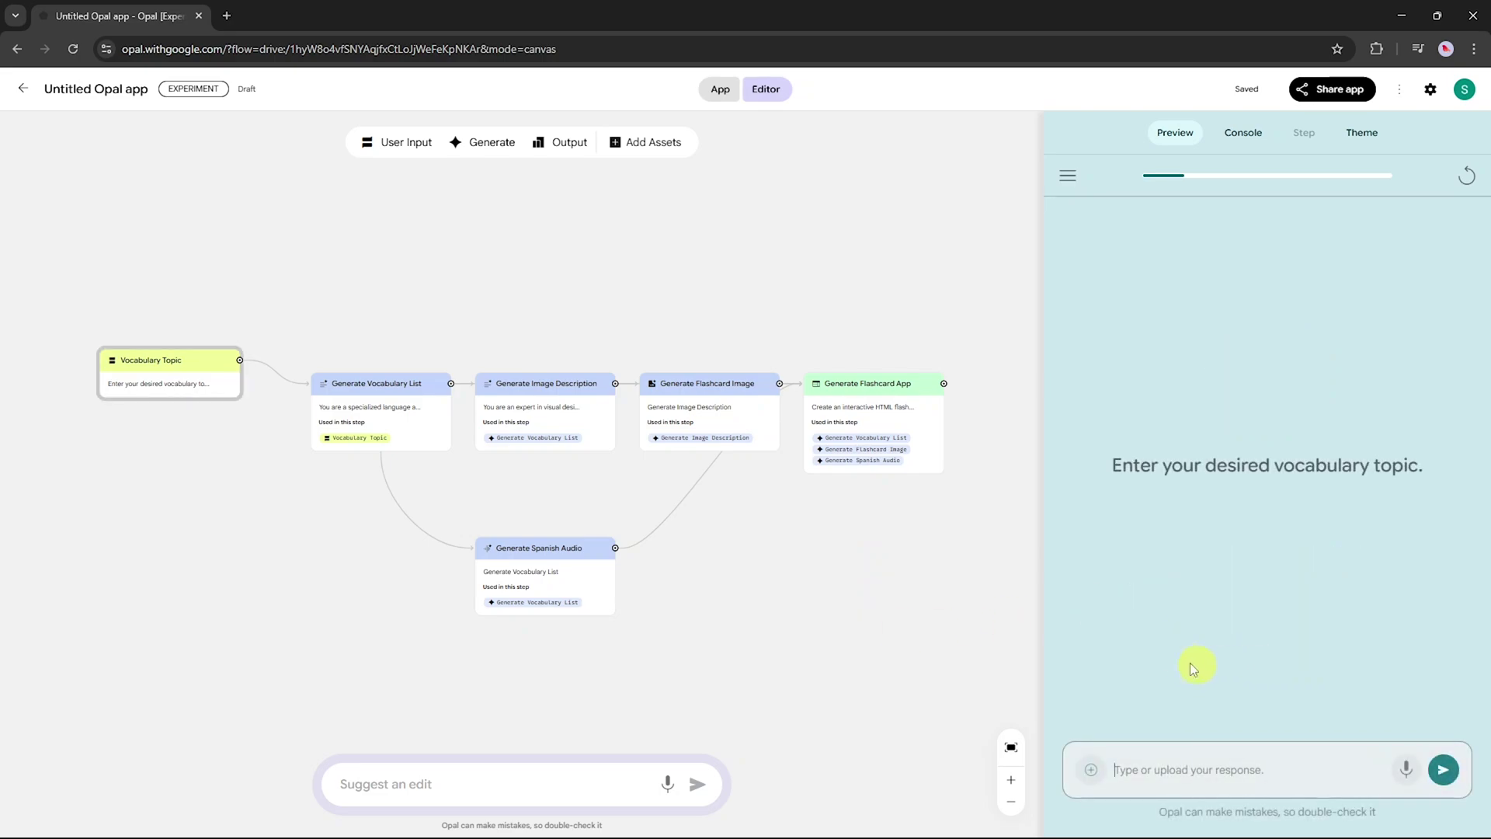
pyautogui.click(1158, 767)
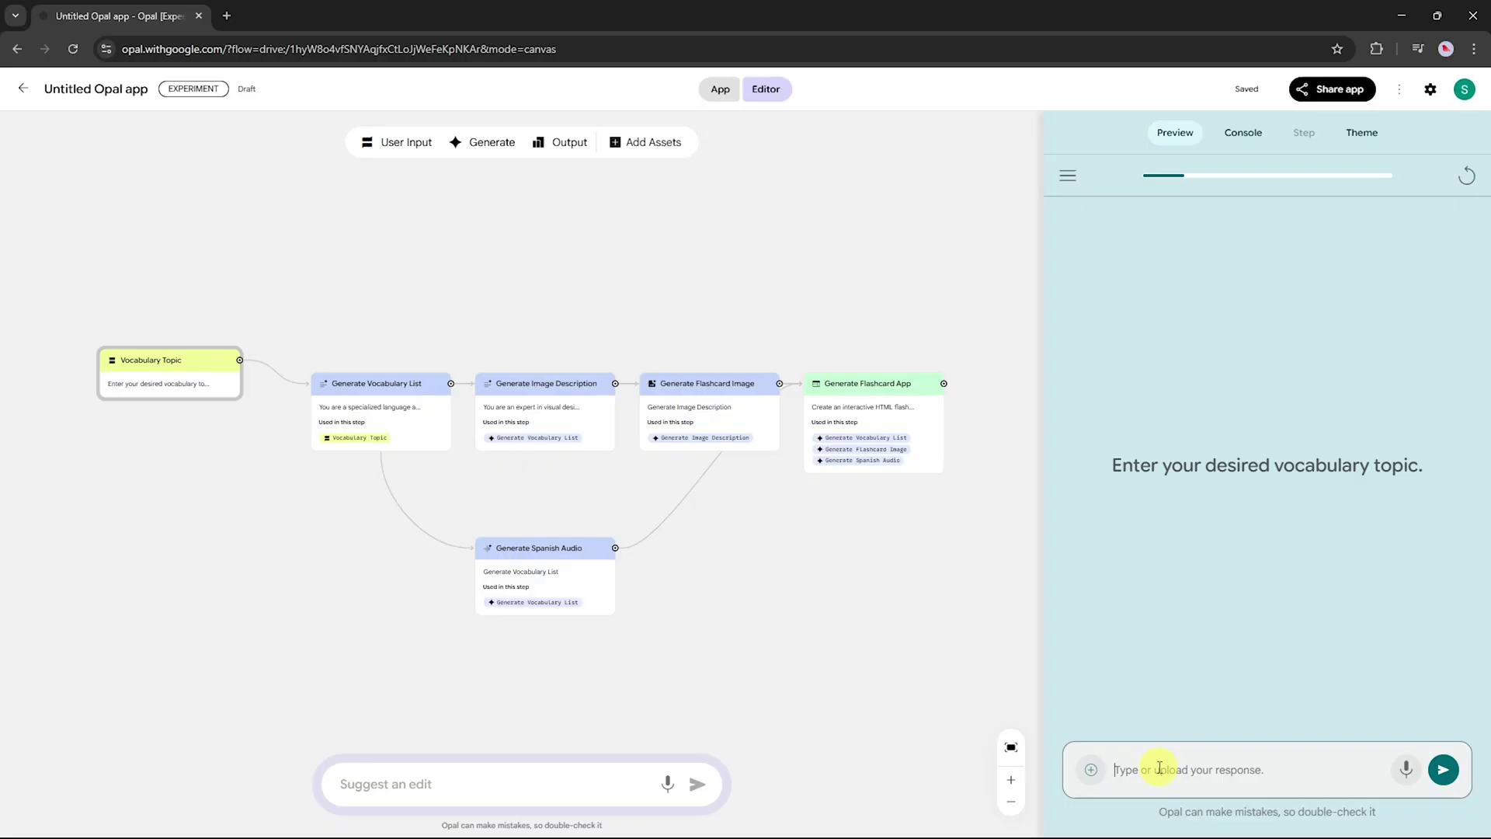
pyautogui.press('Return')
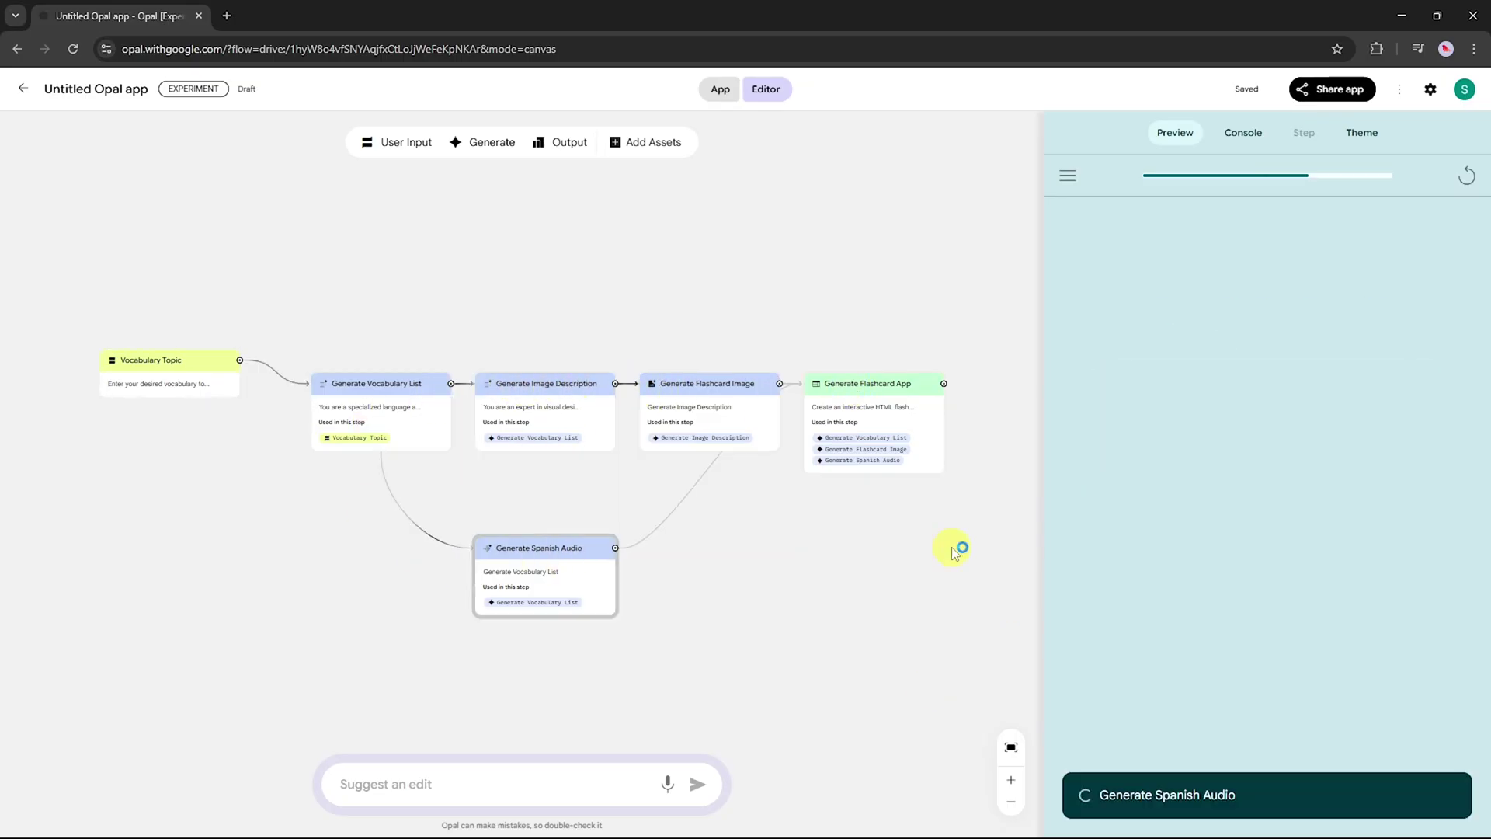
pyautogui.click(1242, 471)
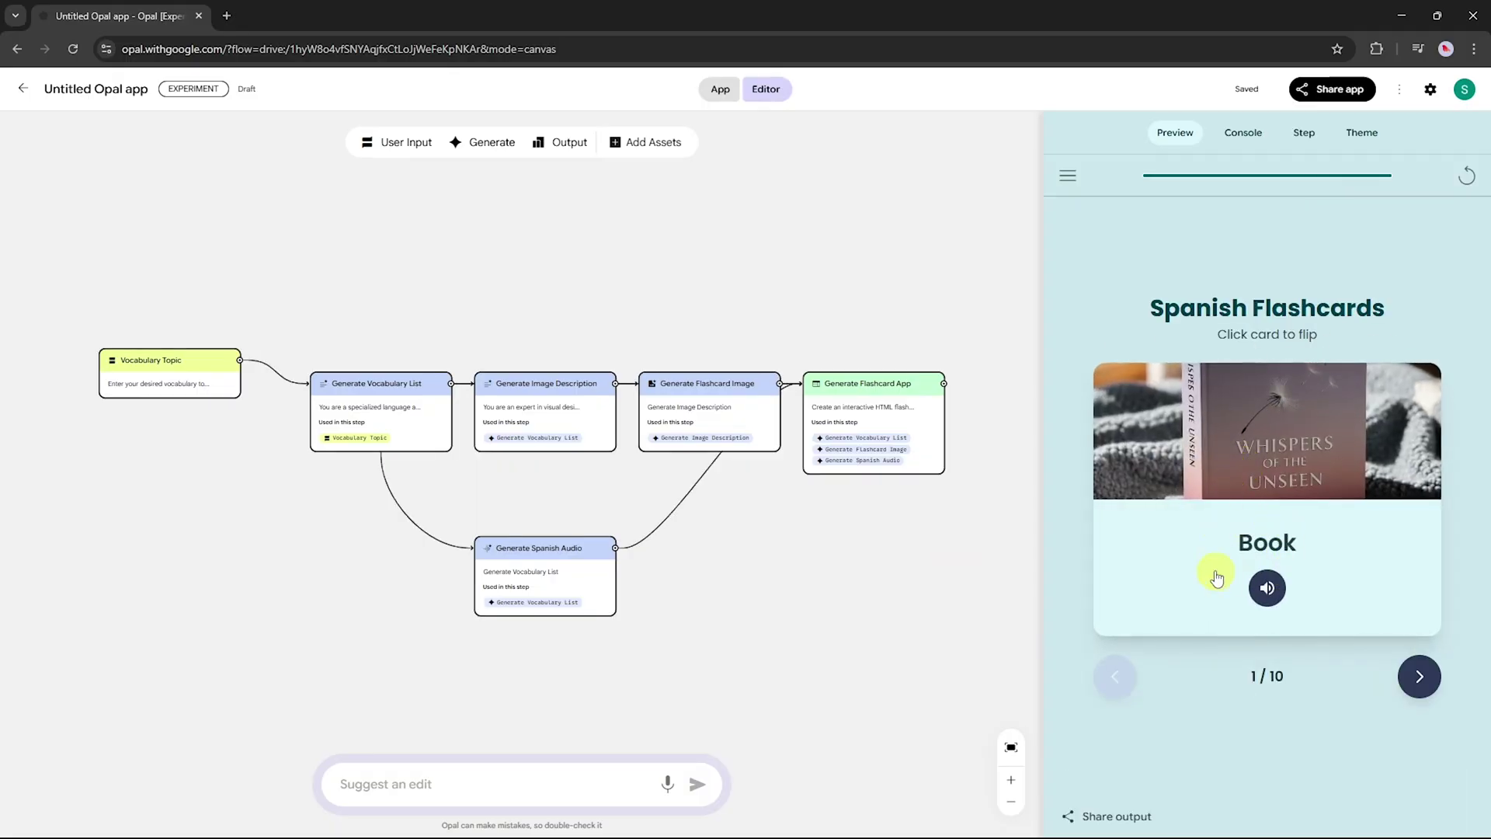
pyautogui.click(1232, 534)
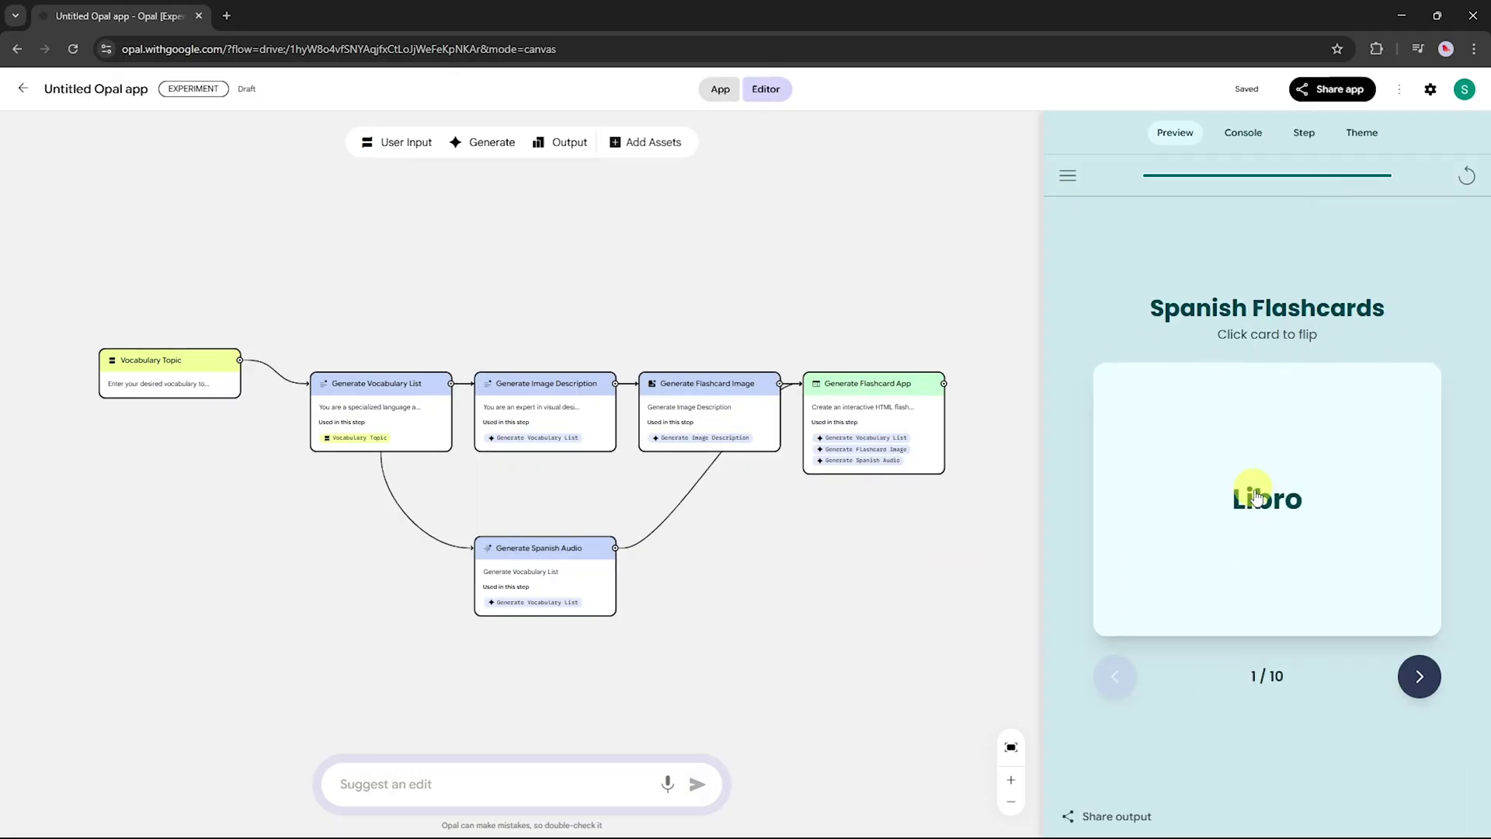
pyautogui.click(1416, 674)
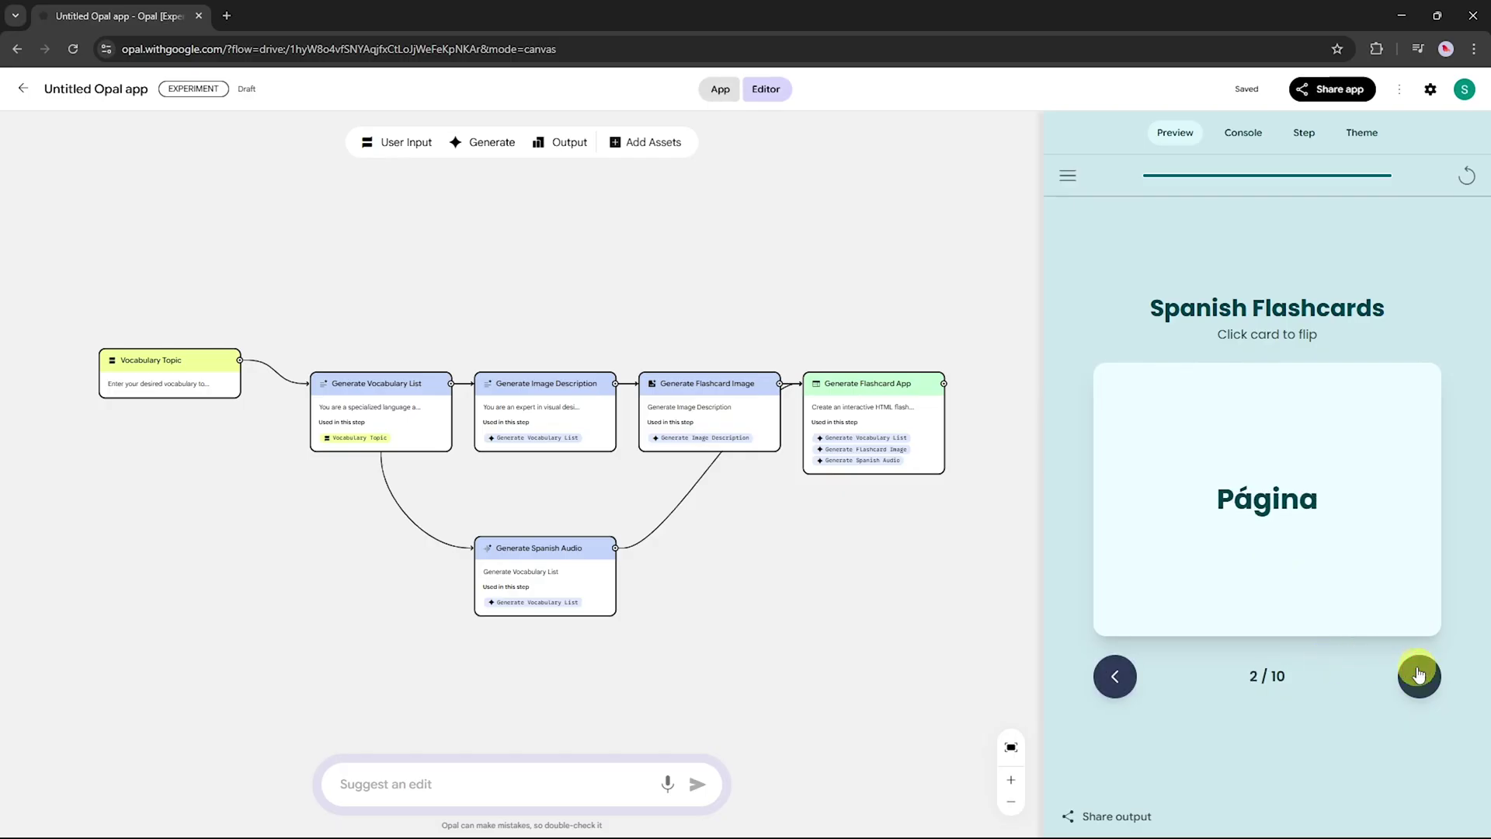
# Flip the Página and Autor cards, play Página's audio, and skip ahead to the Novel card
pyautogui.click(1262, 536)
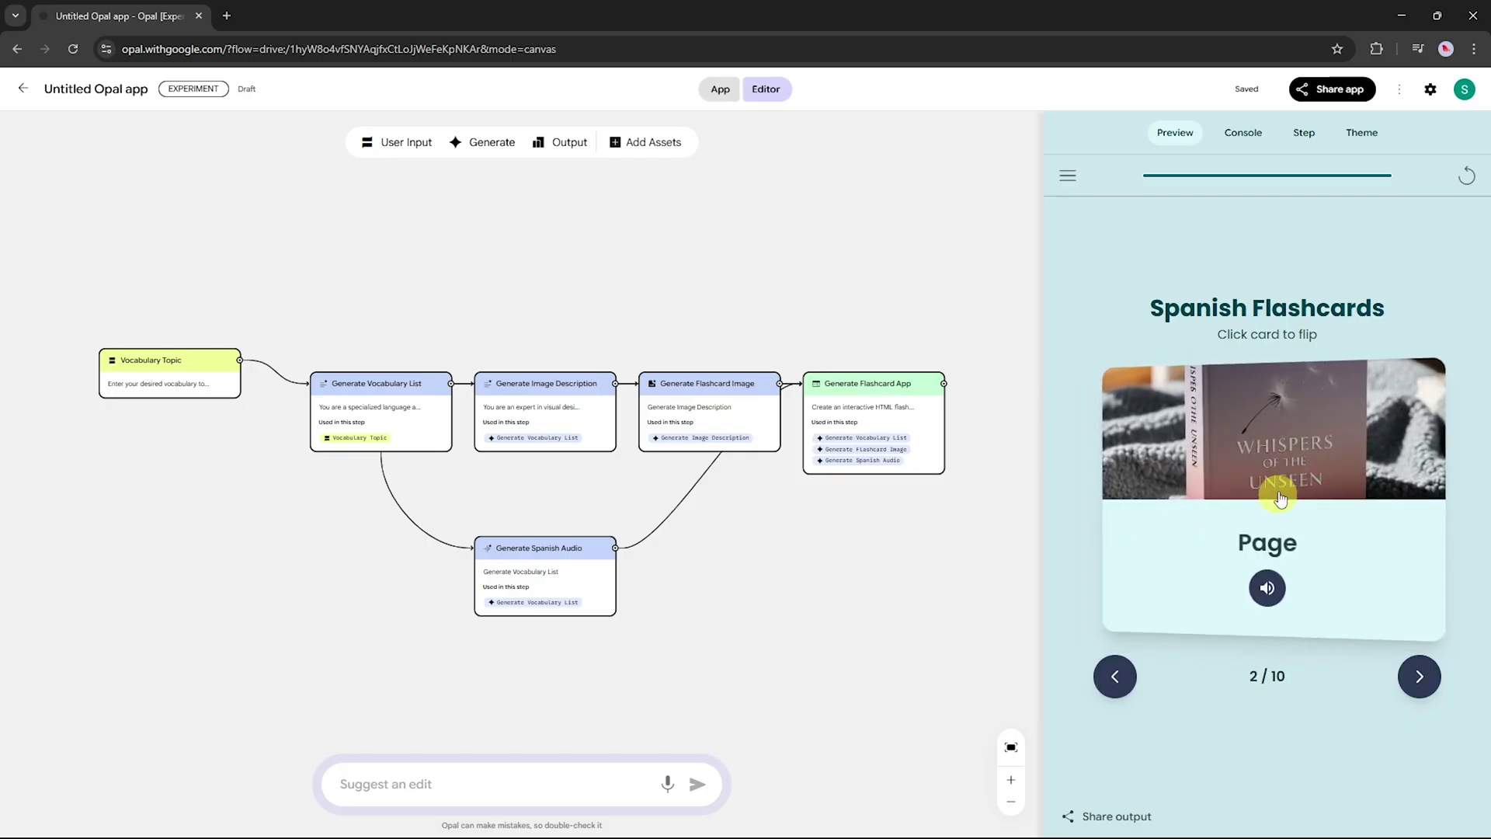
pyautogui.click(1264, 591)
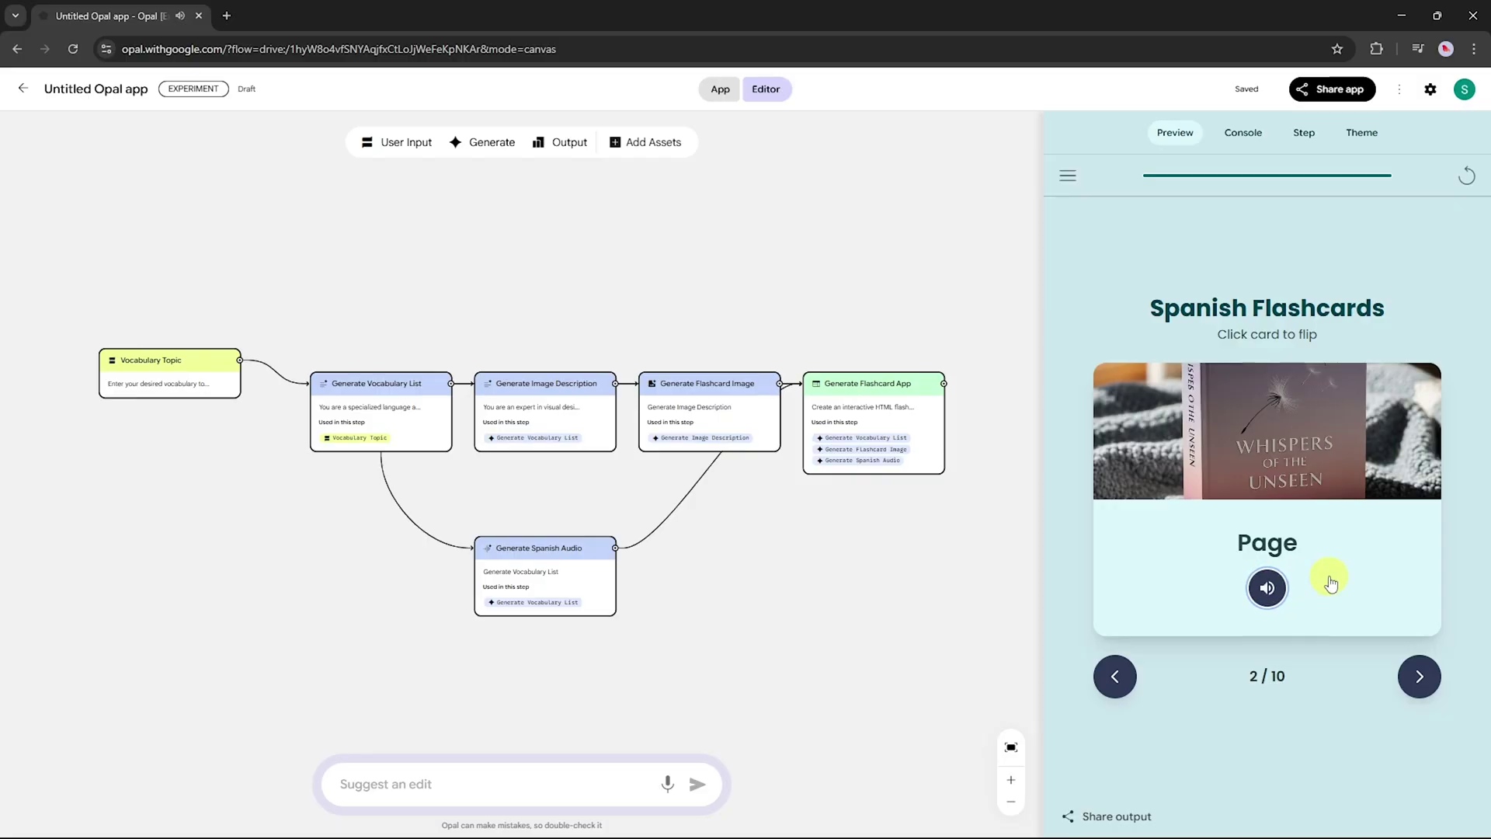
pyautogui.click(1416, 683)
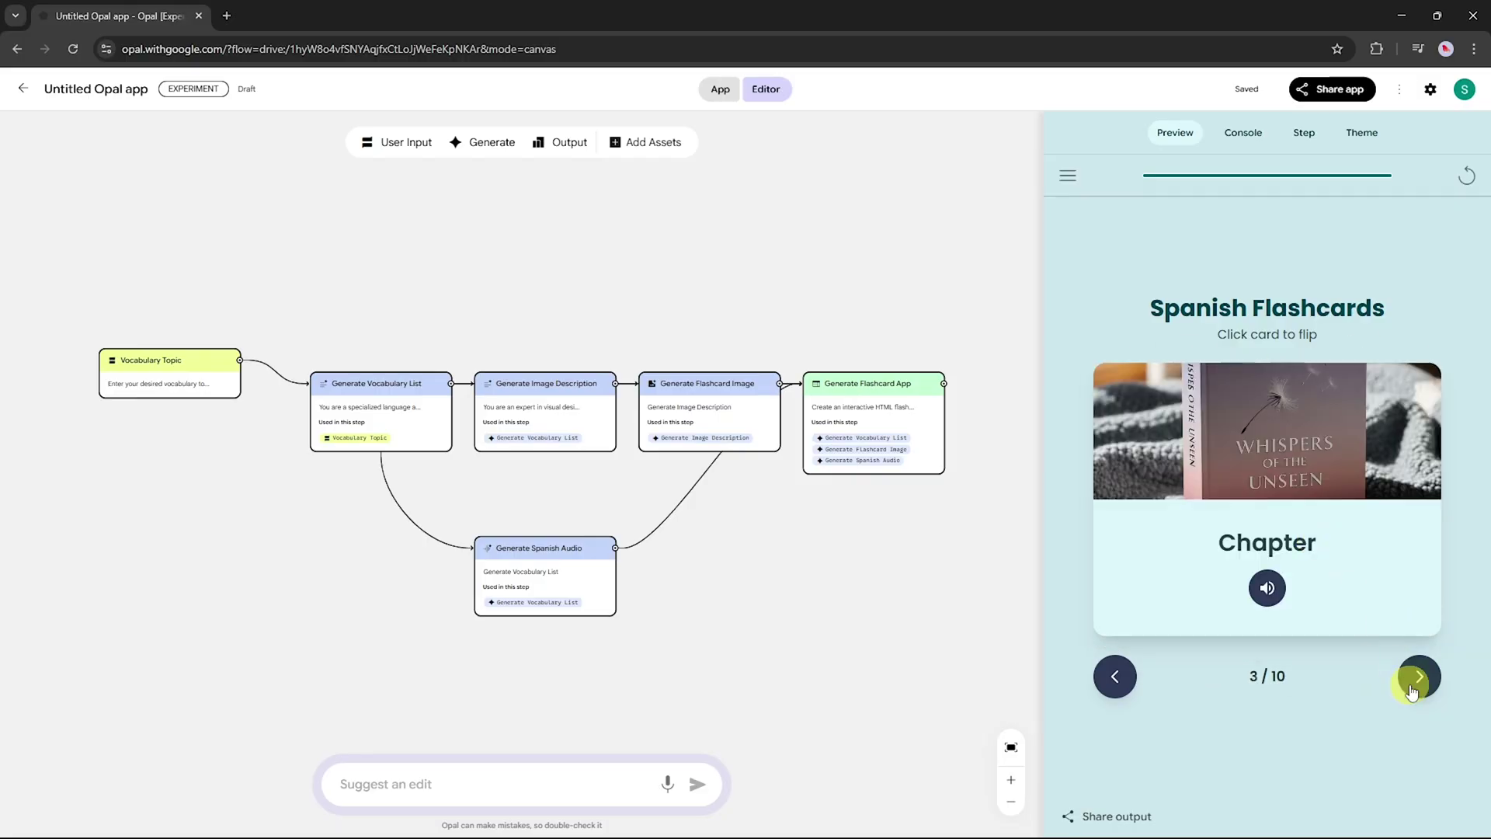
pyautogui.click(1415, 683)
pyautogui.click(1345, 558)
pyautogui.click(1338, 577)
pyautogui.click(1415, 682)
pyautogui.doubleClick(1415, 682)
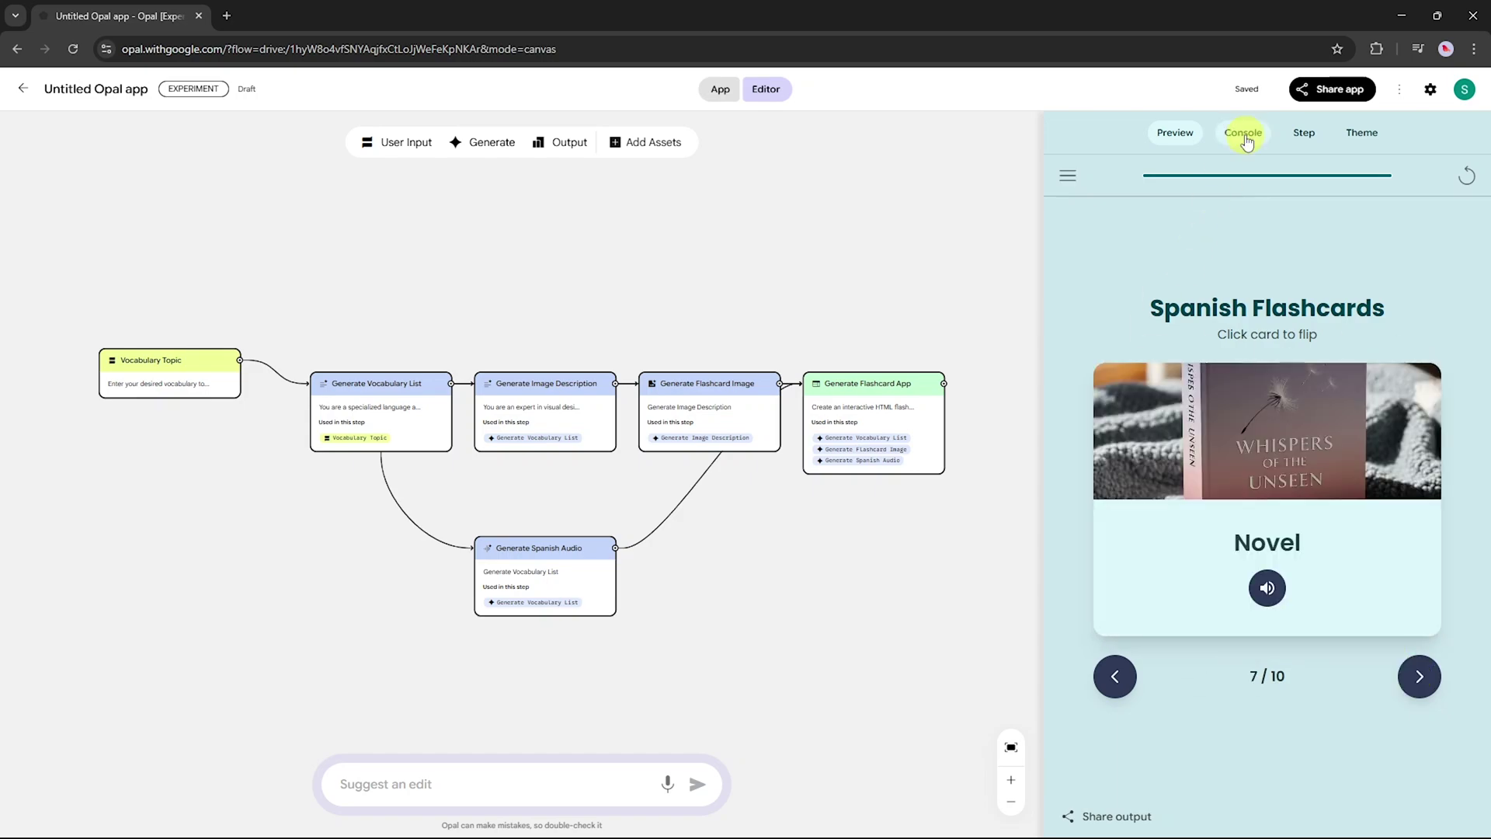
# Apply a randomly generated theme to the flashcard app and close the Theme editor
pyautogui.click(1353, 136)
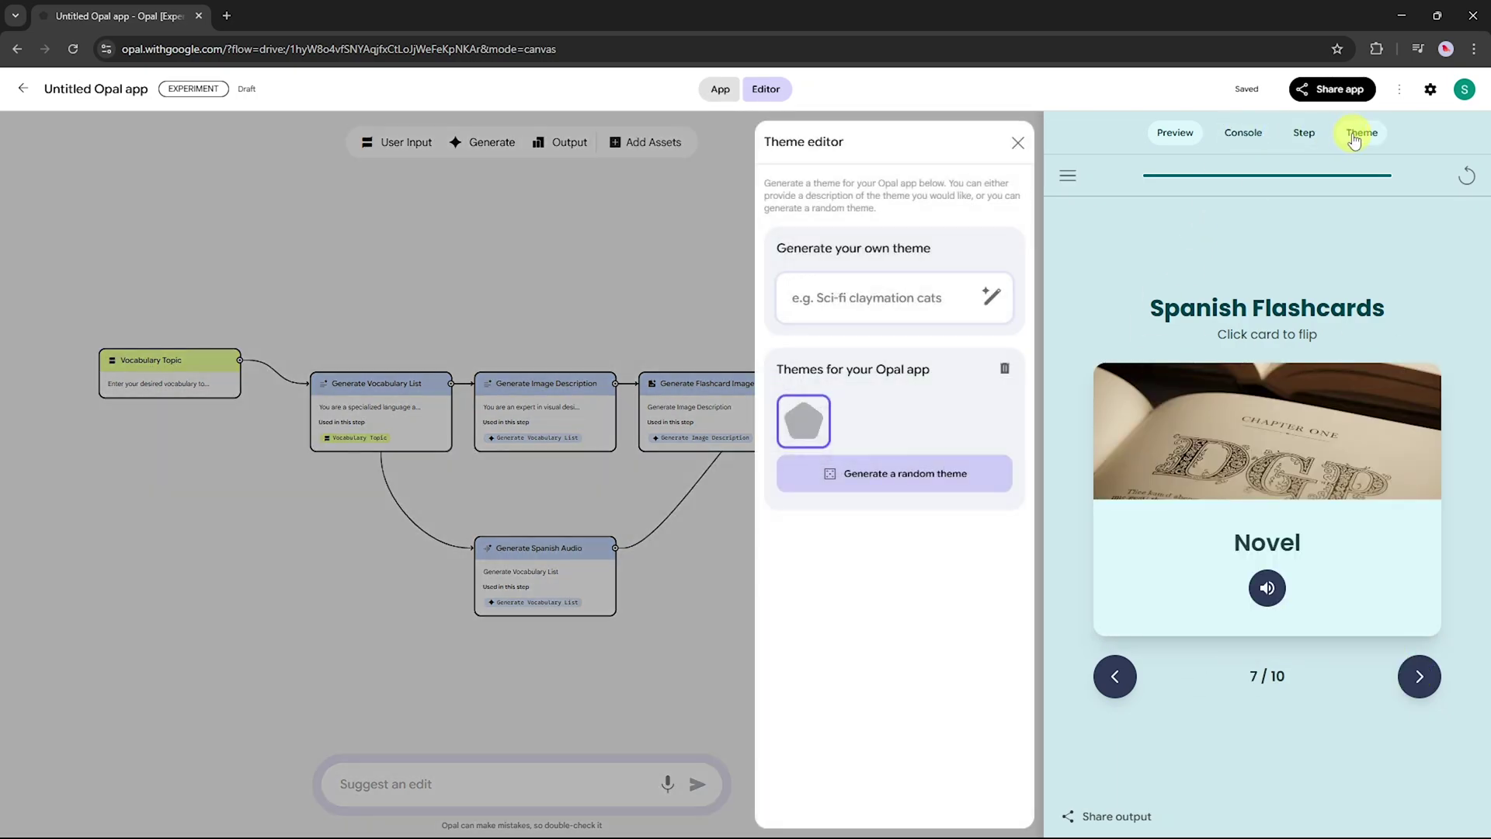
pyautogui.click(906, 475)
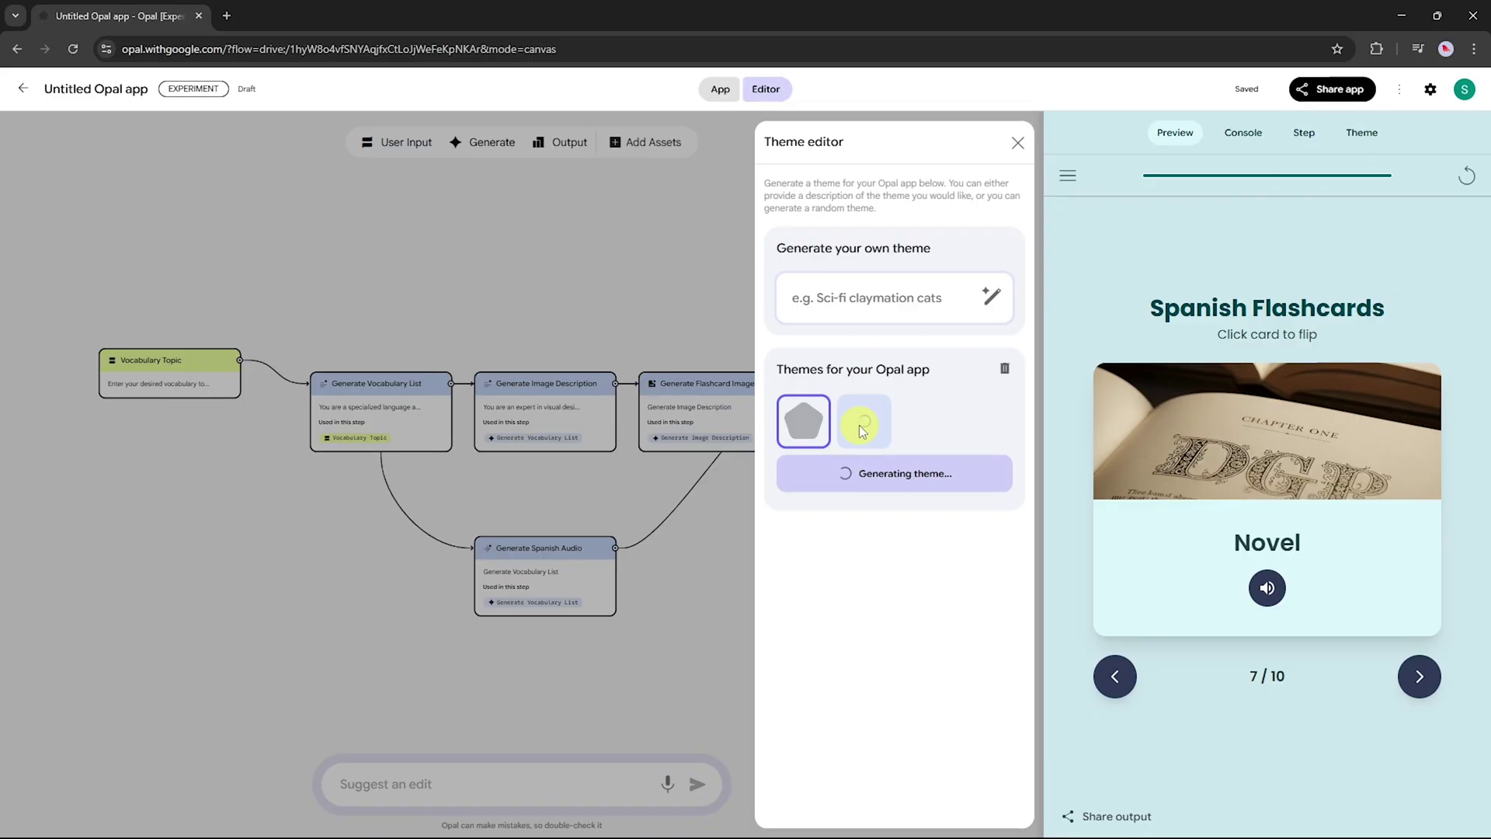
pyautogui.click(1192, 773)
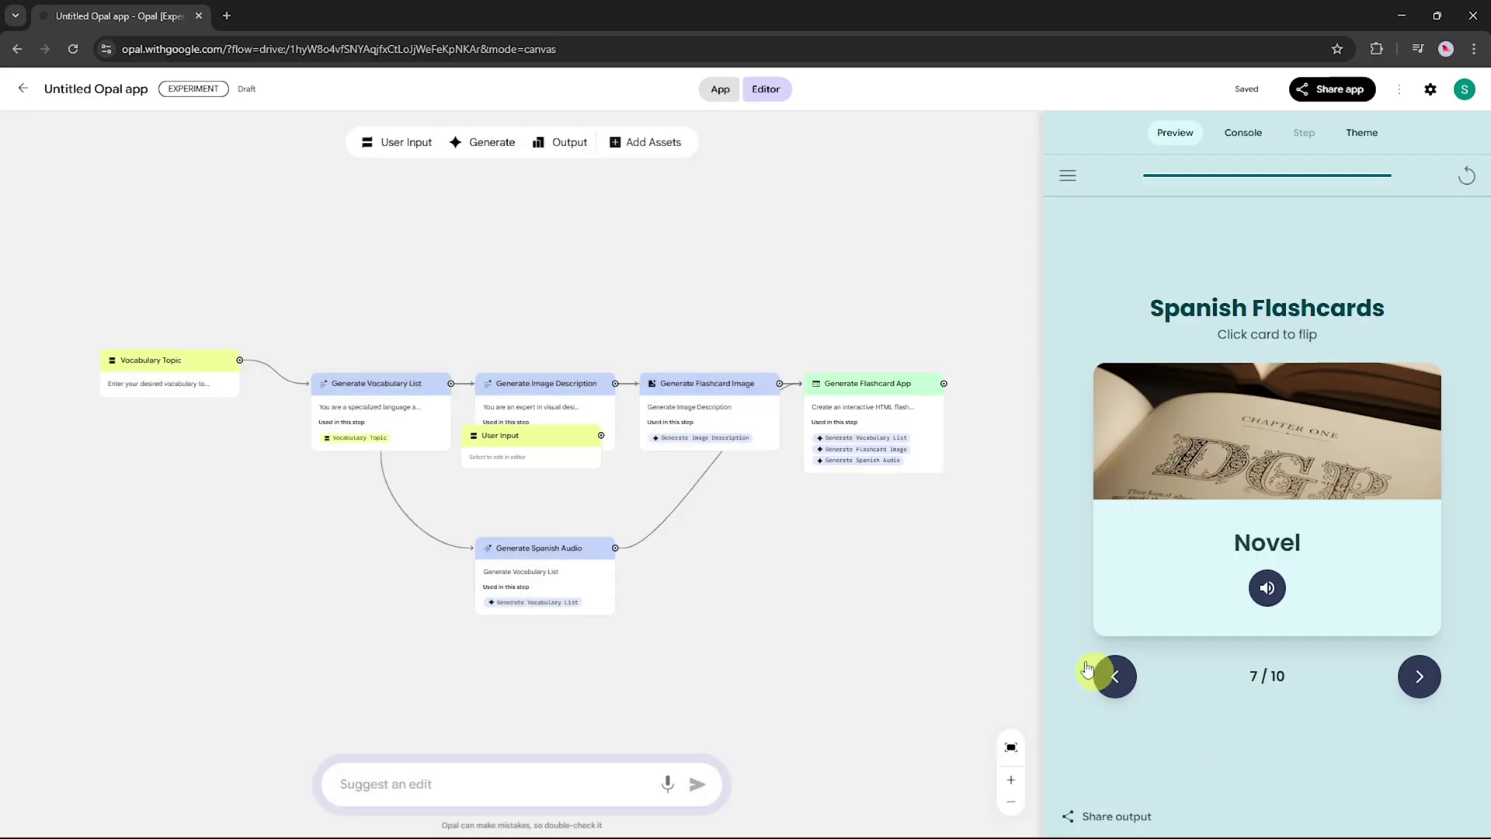
pyautogui.click(721, 91)
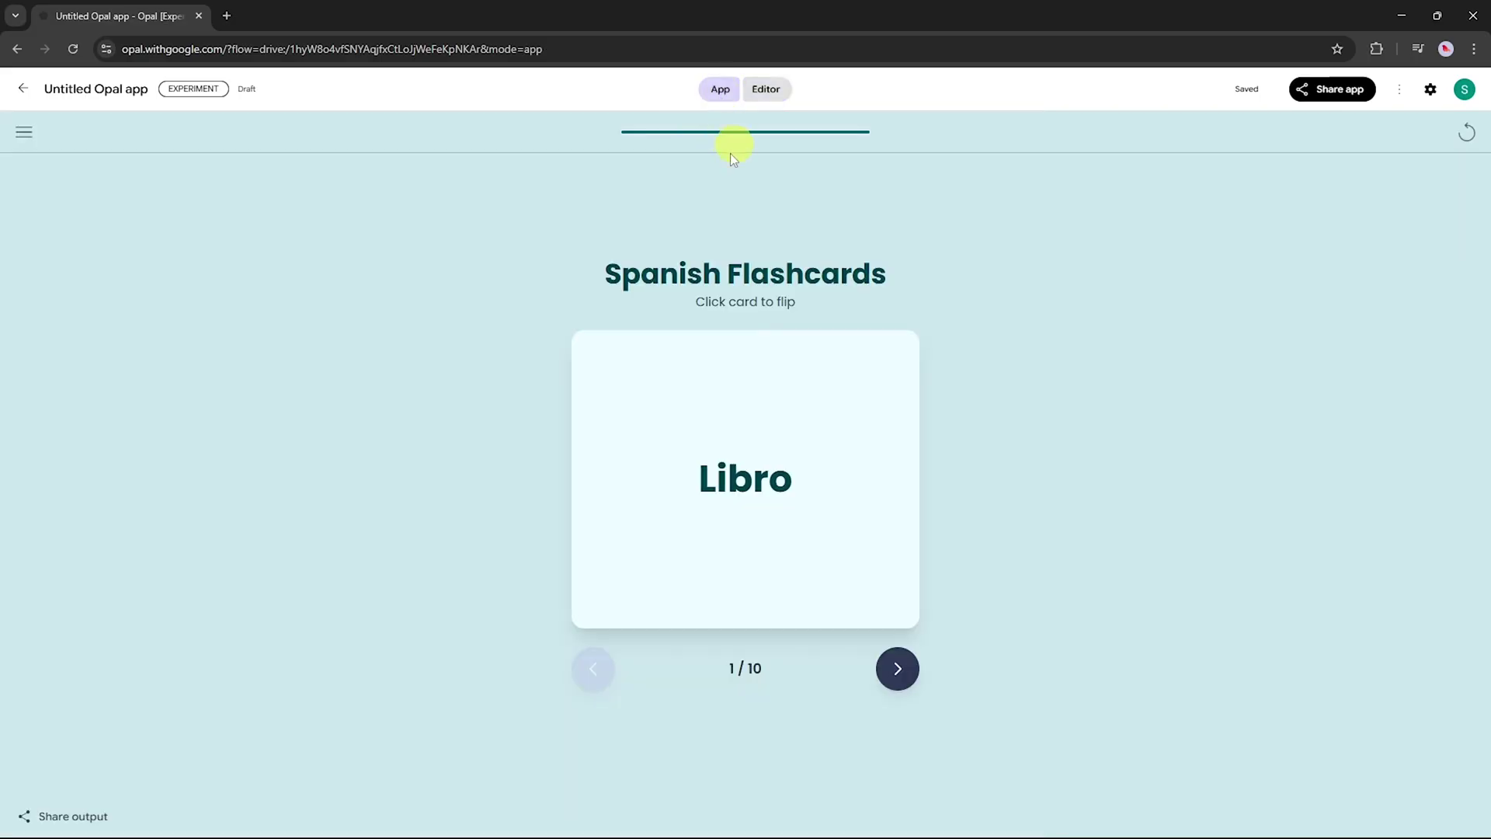
pyautogui.click(899, 681)
pyautogui.click(899, 679)
pyautogui.click(900, 679)
pyautogui.click(900, 679)
pyautogui.click(764, 578)
pyautogui.click(747, 517)
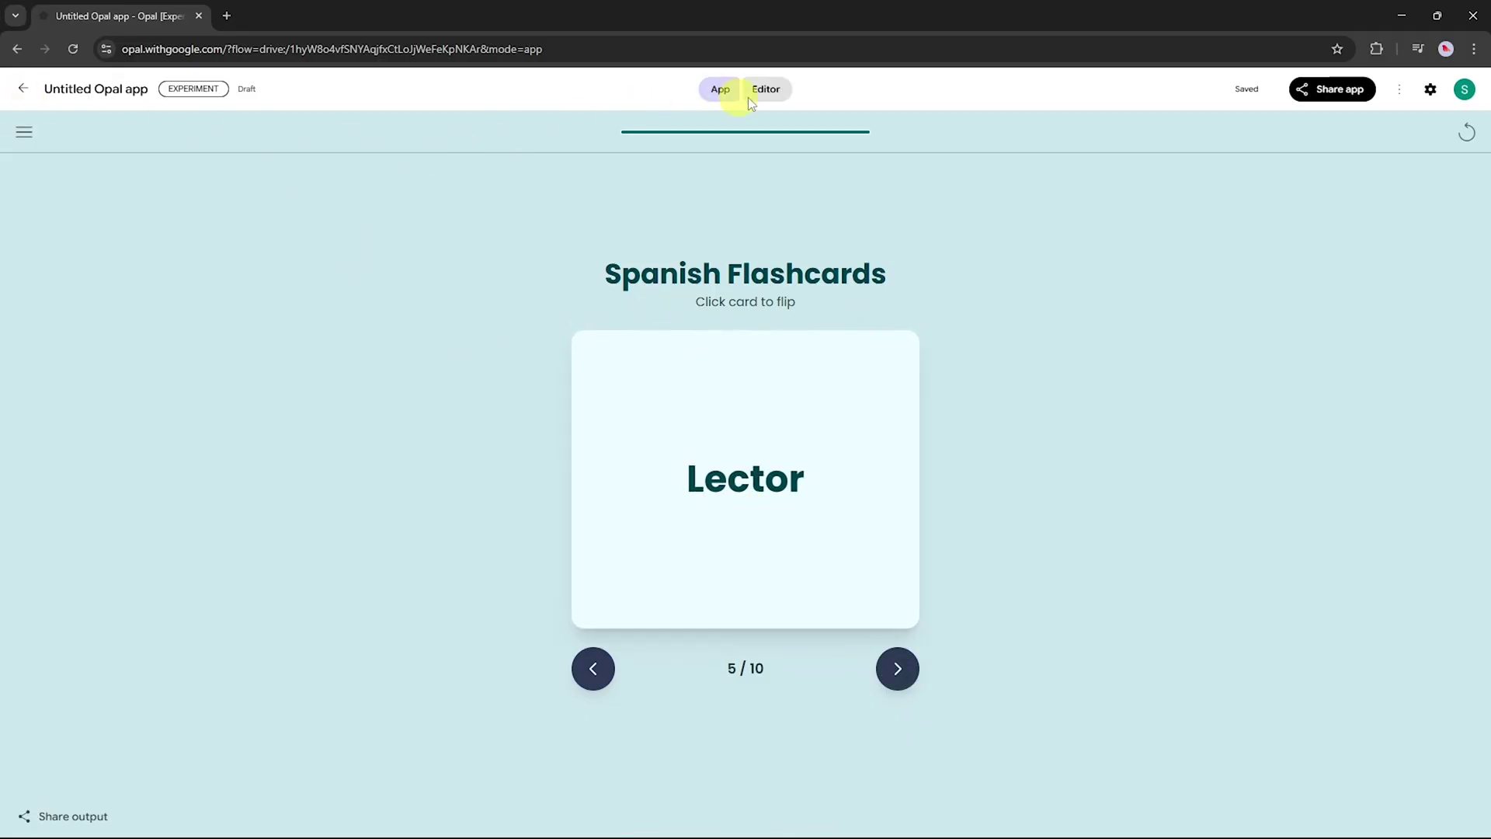
pyautogui.click(769, 93)
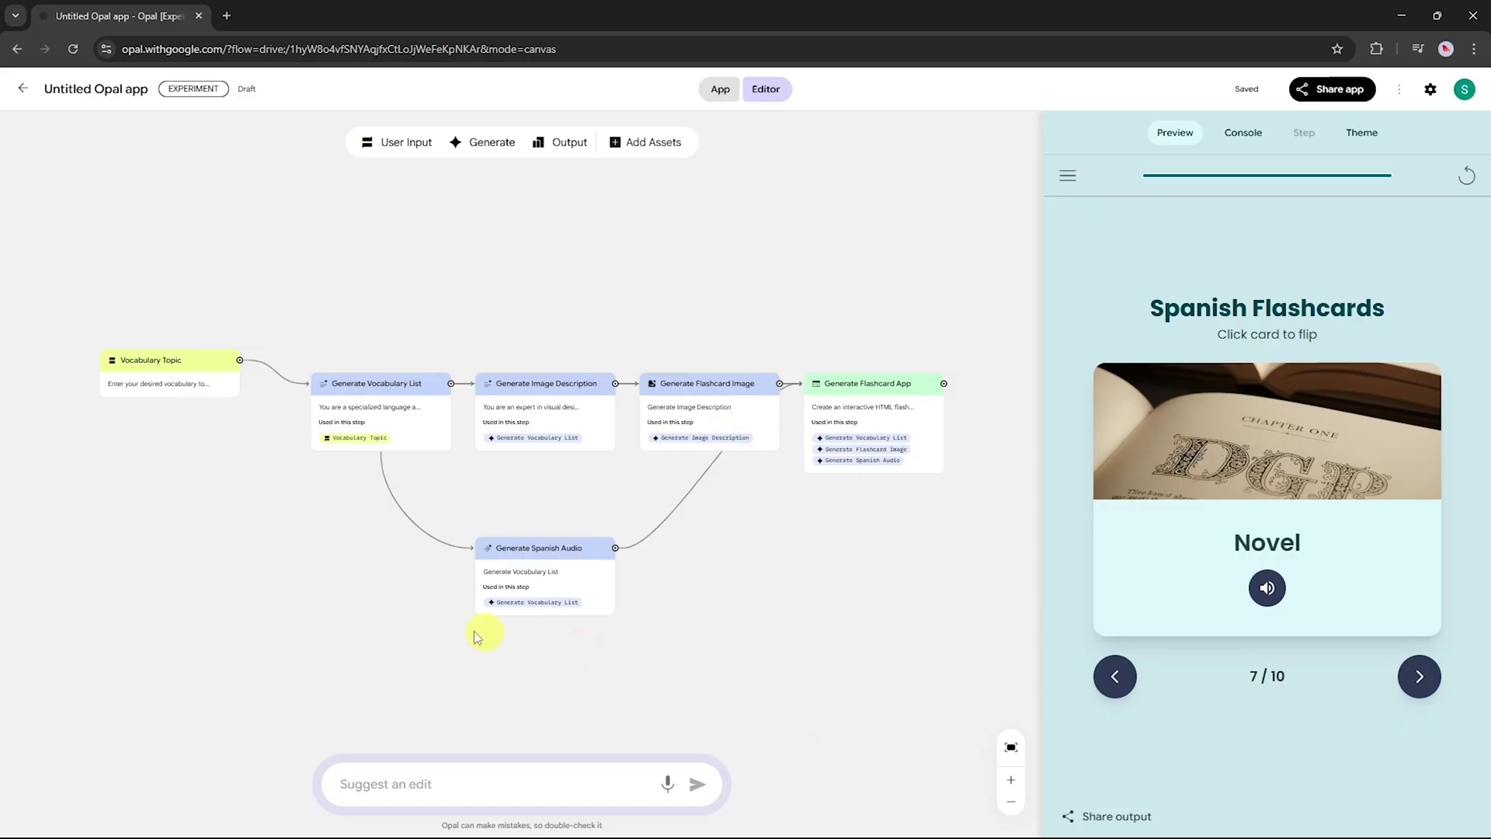
pyautogui.click(400, 143)
pyautogui.moveTo(532, 450); pyautogui.dragTo(472, 285)
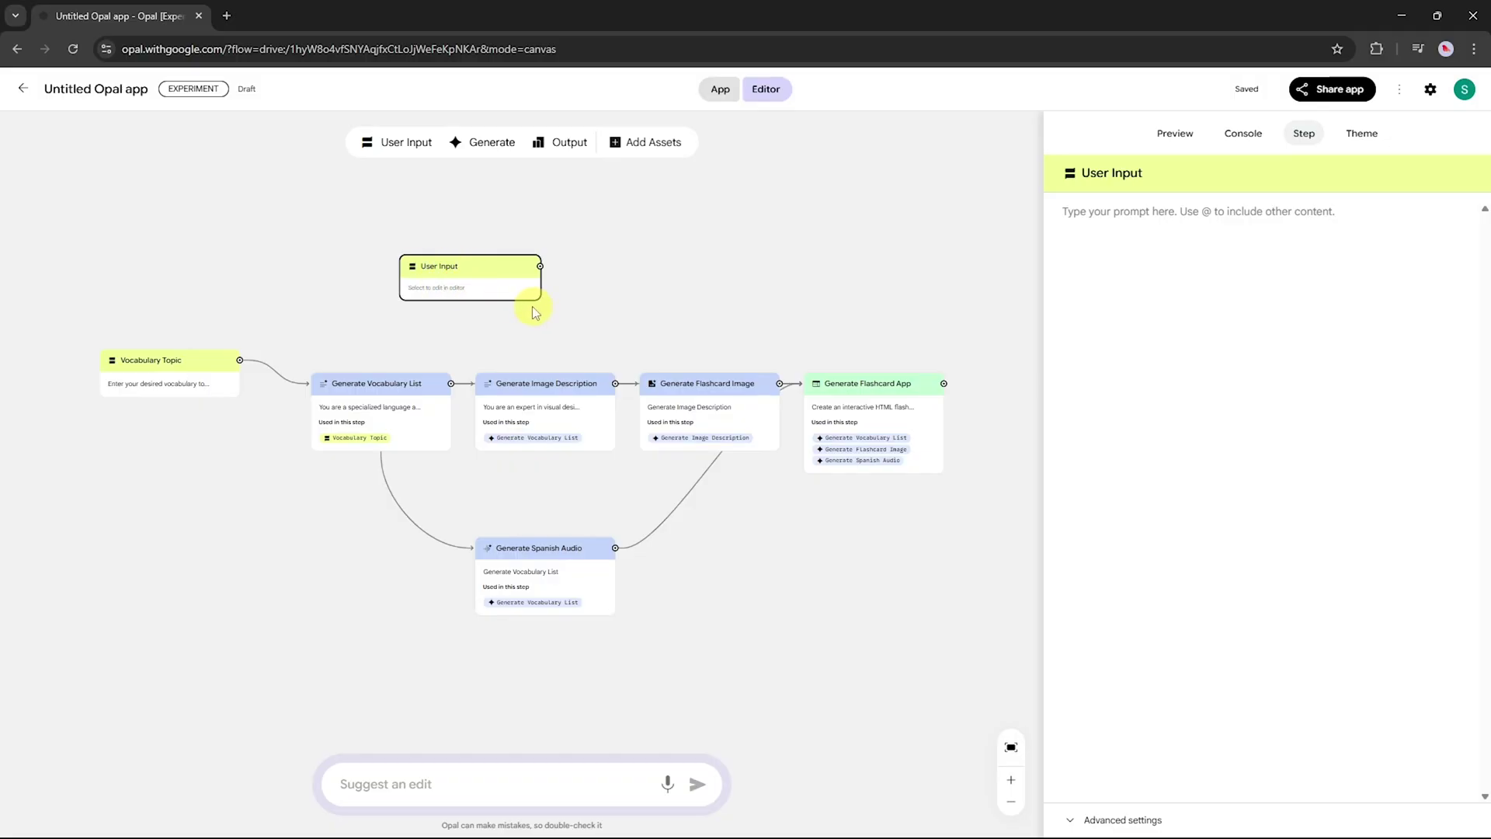
pyautogui.click(393, 791)
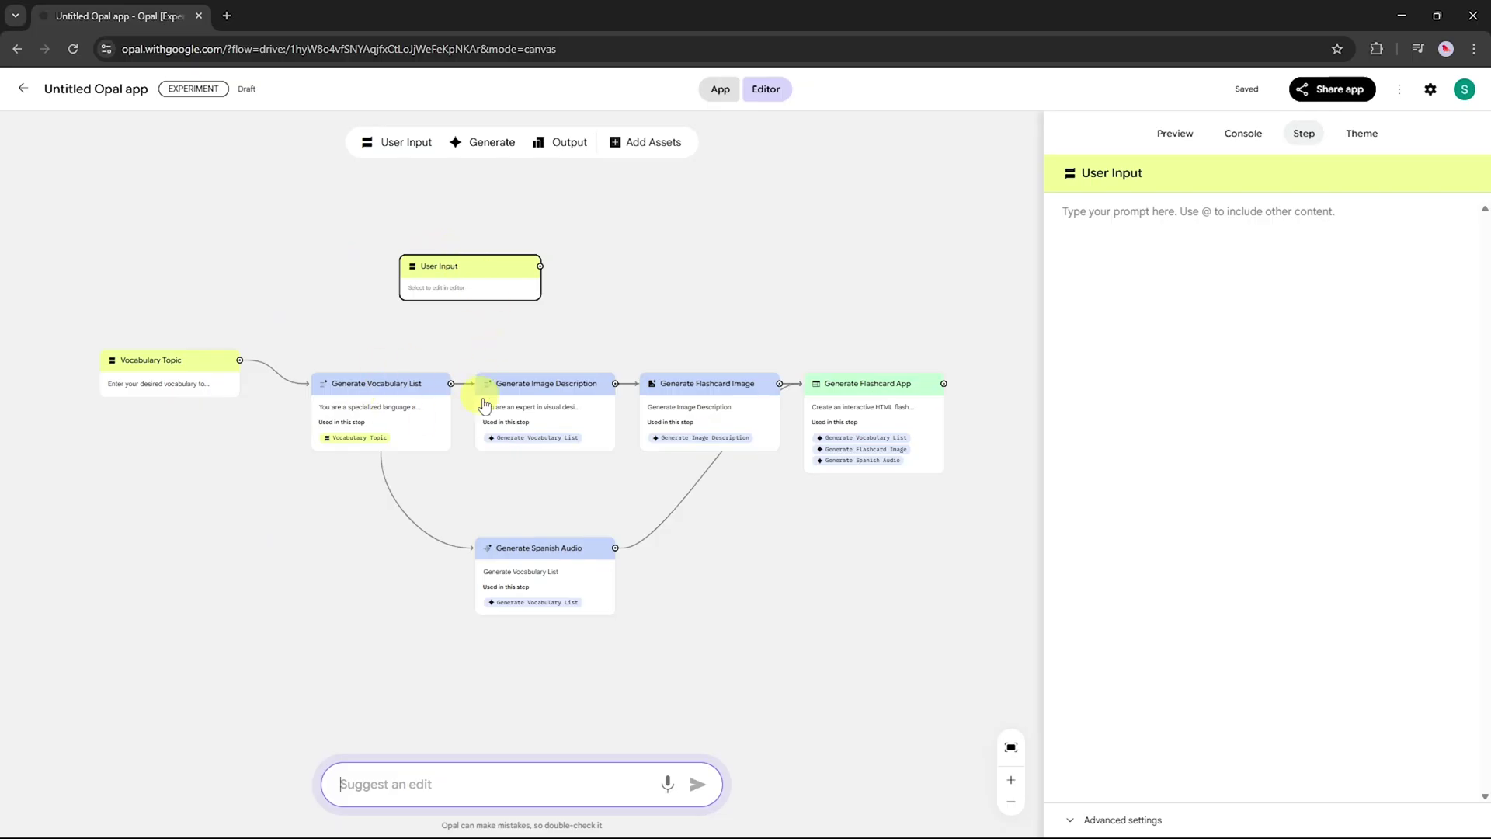
pyautogui.click(361, 573)
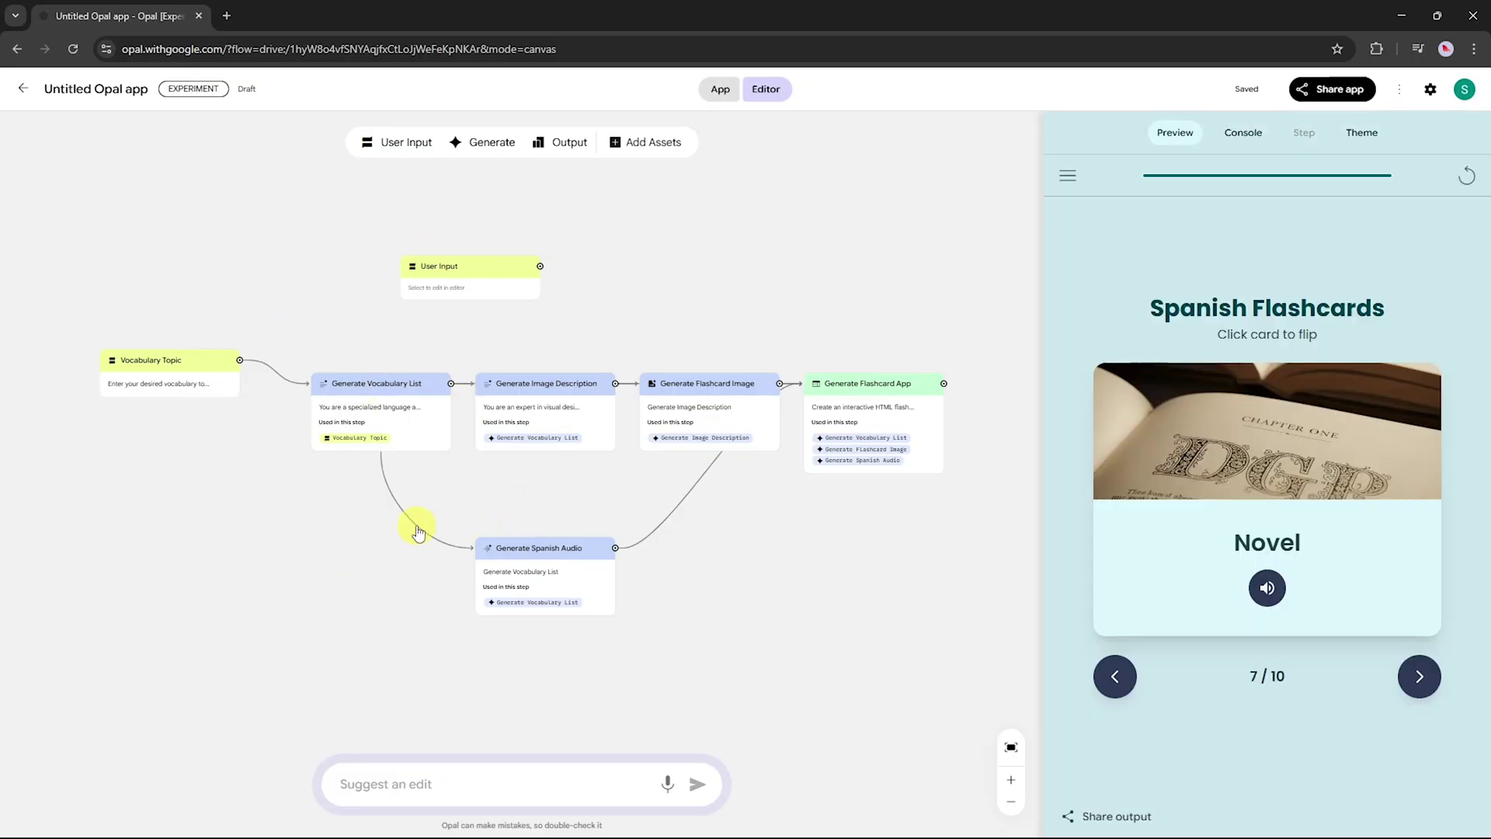
# Retitle 'Untitled Opal app' to 'spanish learning Opal app' and bring up its share options
pyautogui.click(146, 89)
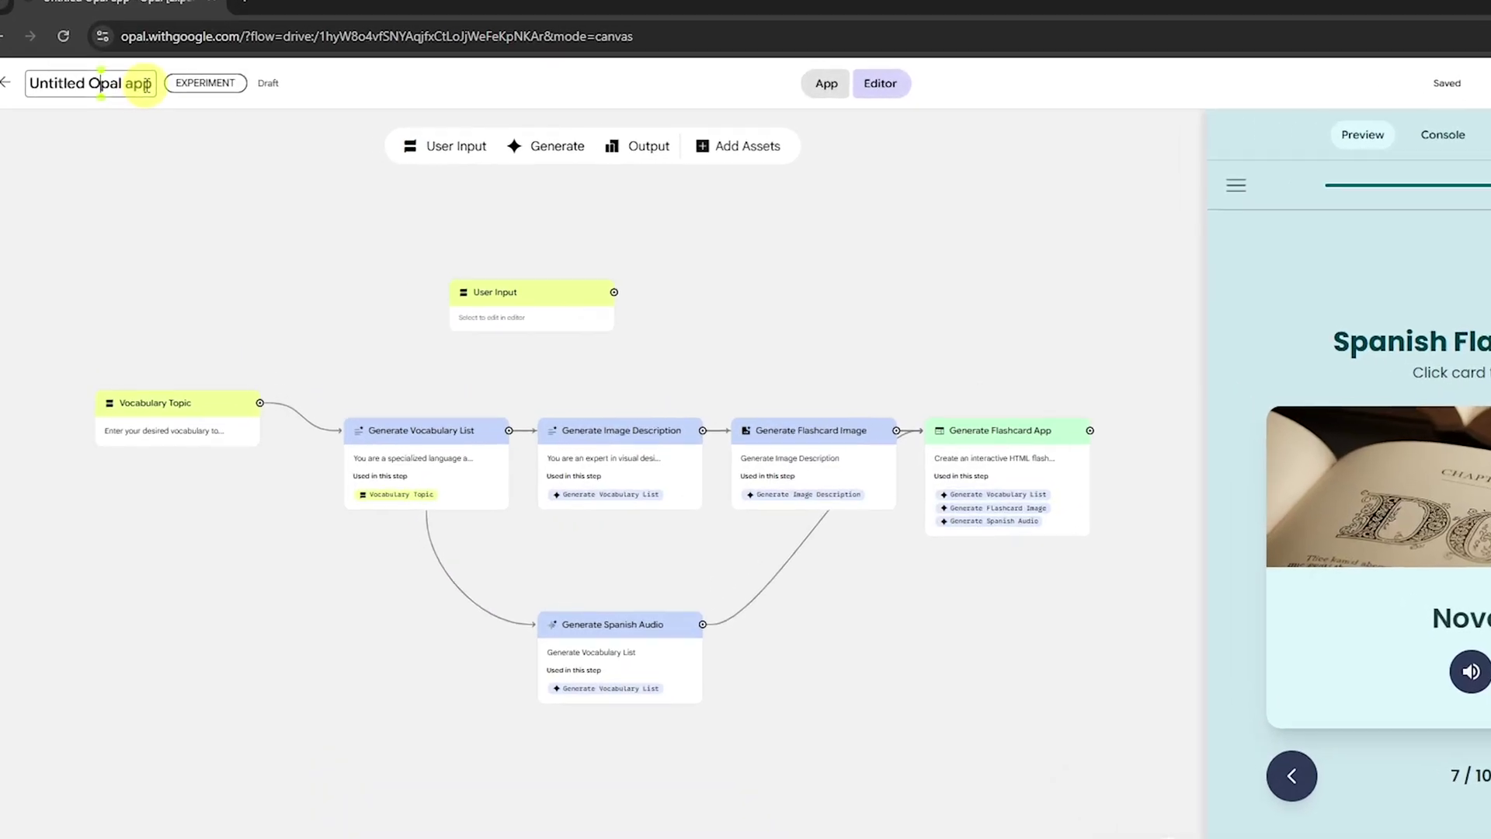
pyautogui.moveTo(93, 78); pyautogui.dragTo(17, 78)
pyautogui.press('BackSpace')
pyautogui.write('spanish learning')
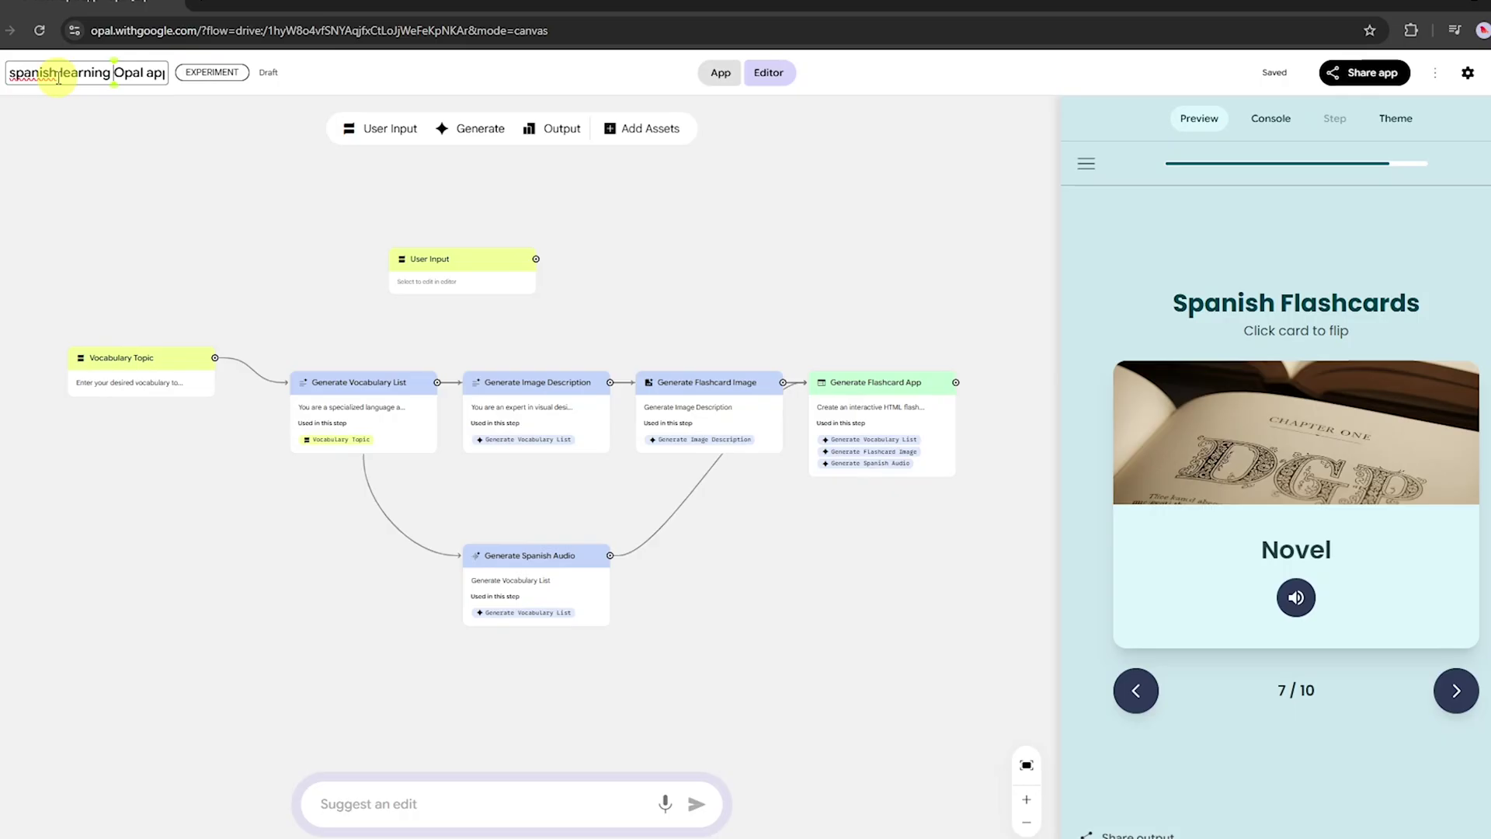
pyautogui.click(826, 587)
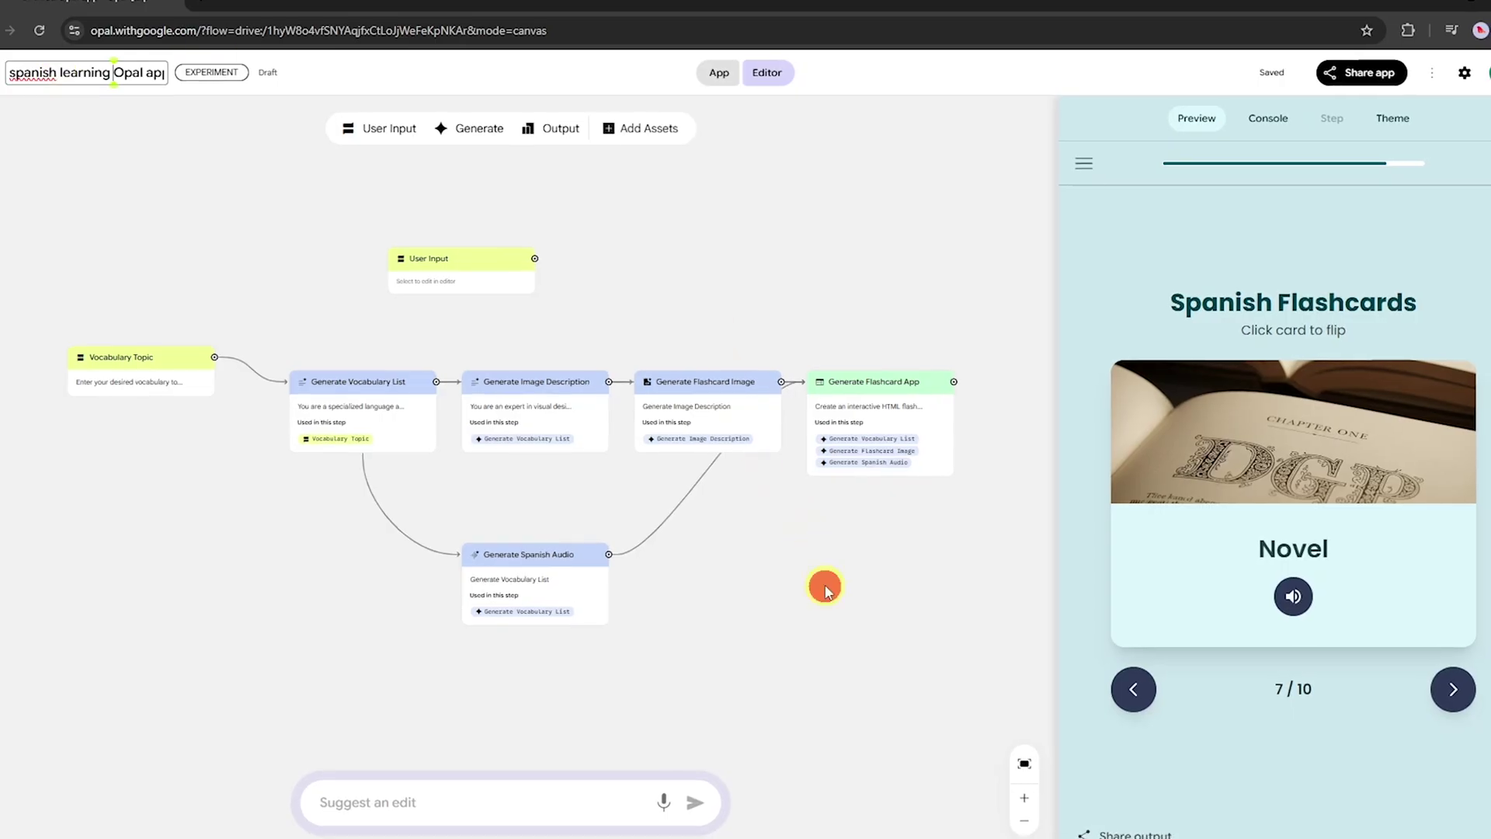
pyautogui.click(1360, 72)
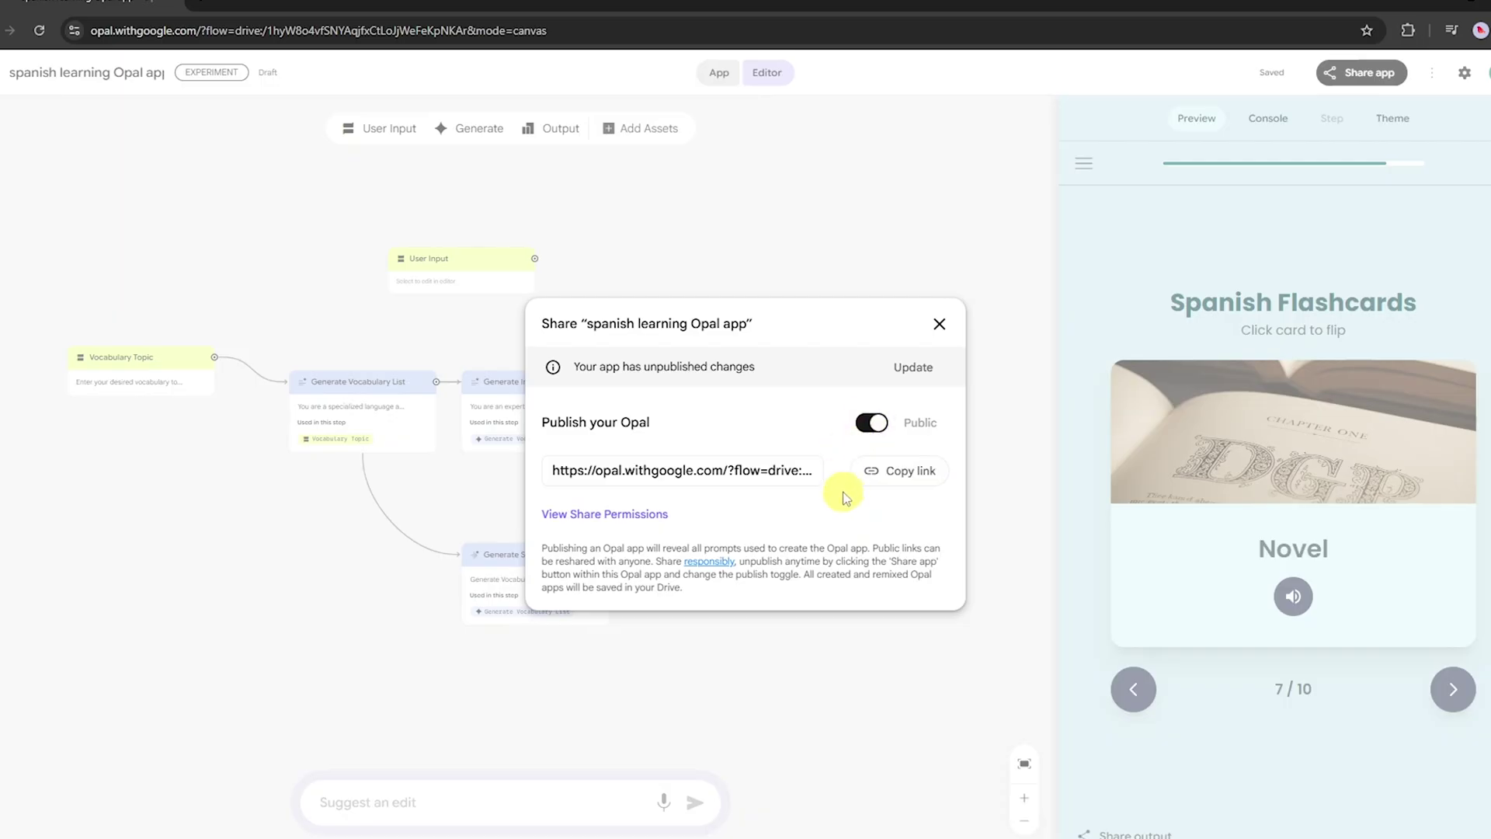
# Select the app's public share link in the share dialog
pyautogui.click(805, 471)
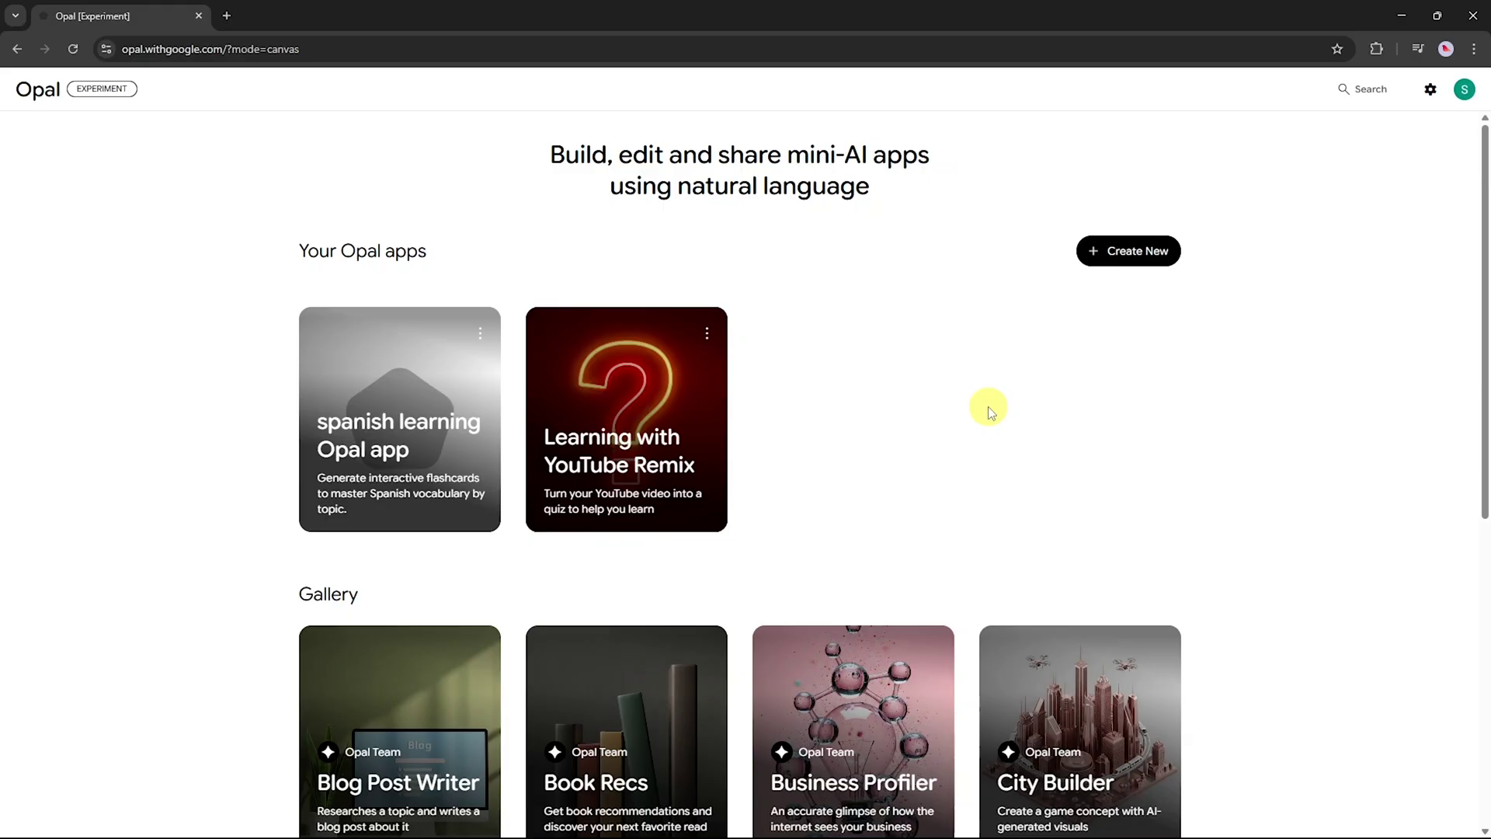
pyautogui.scroll(-2, 988, 407)
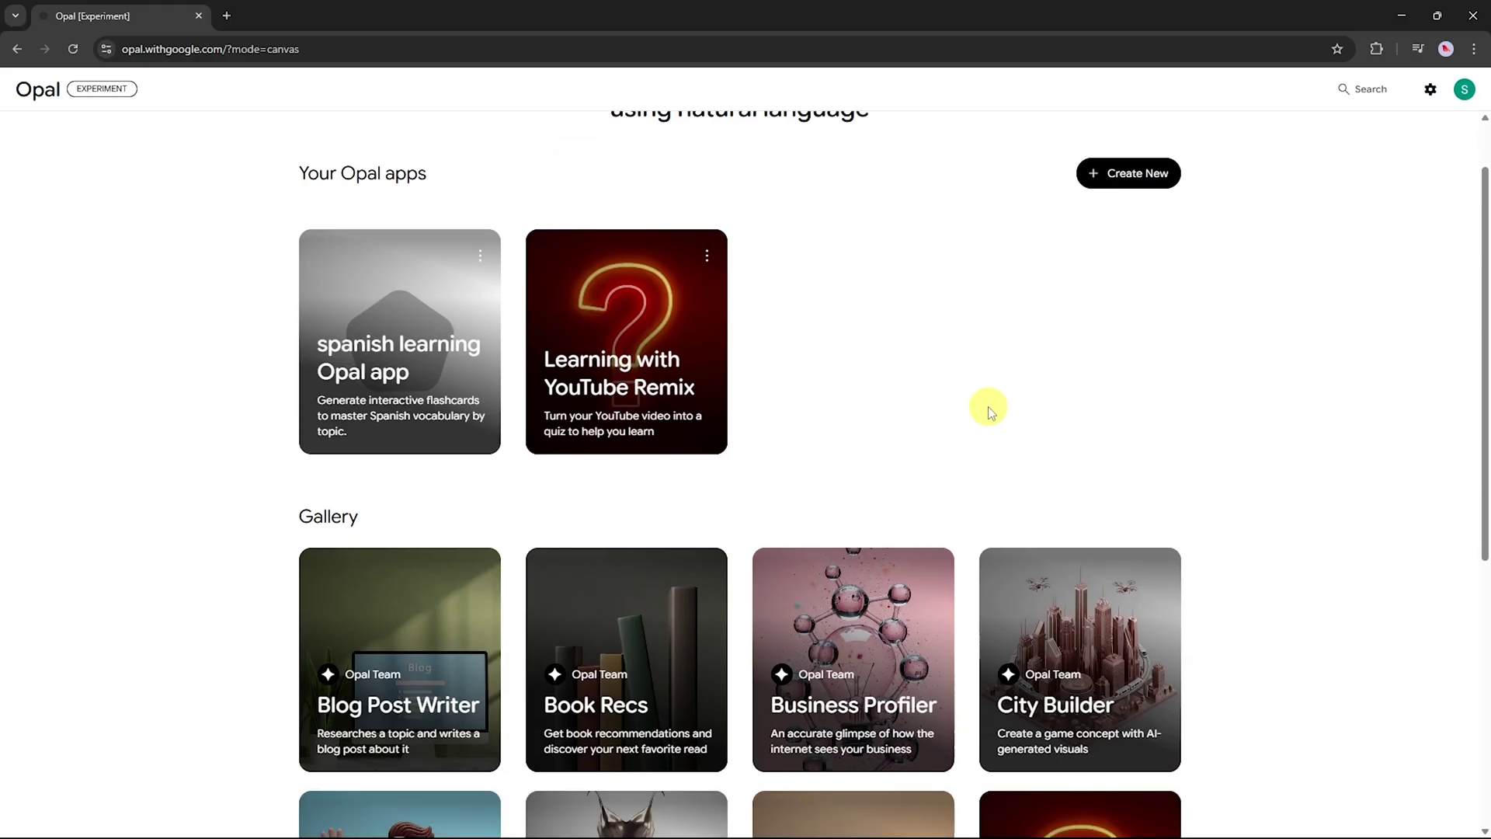
# Scroll down to the Gallery and open the Learning with YouTube card
pyautogui.scroll(-5, 988, 407)
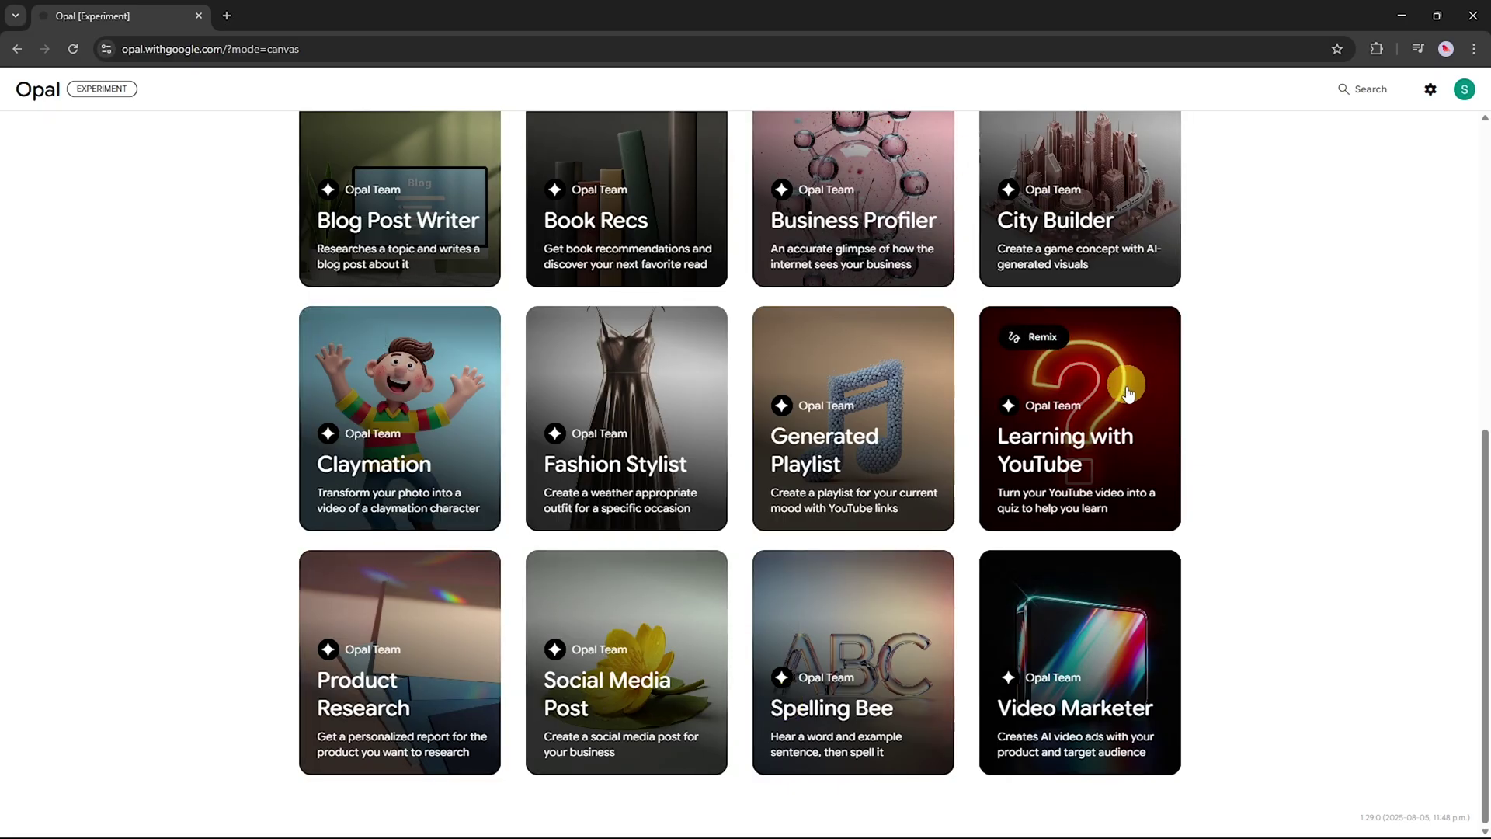
pyautogui.click(1103, 437)
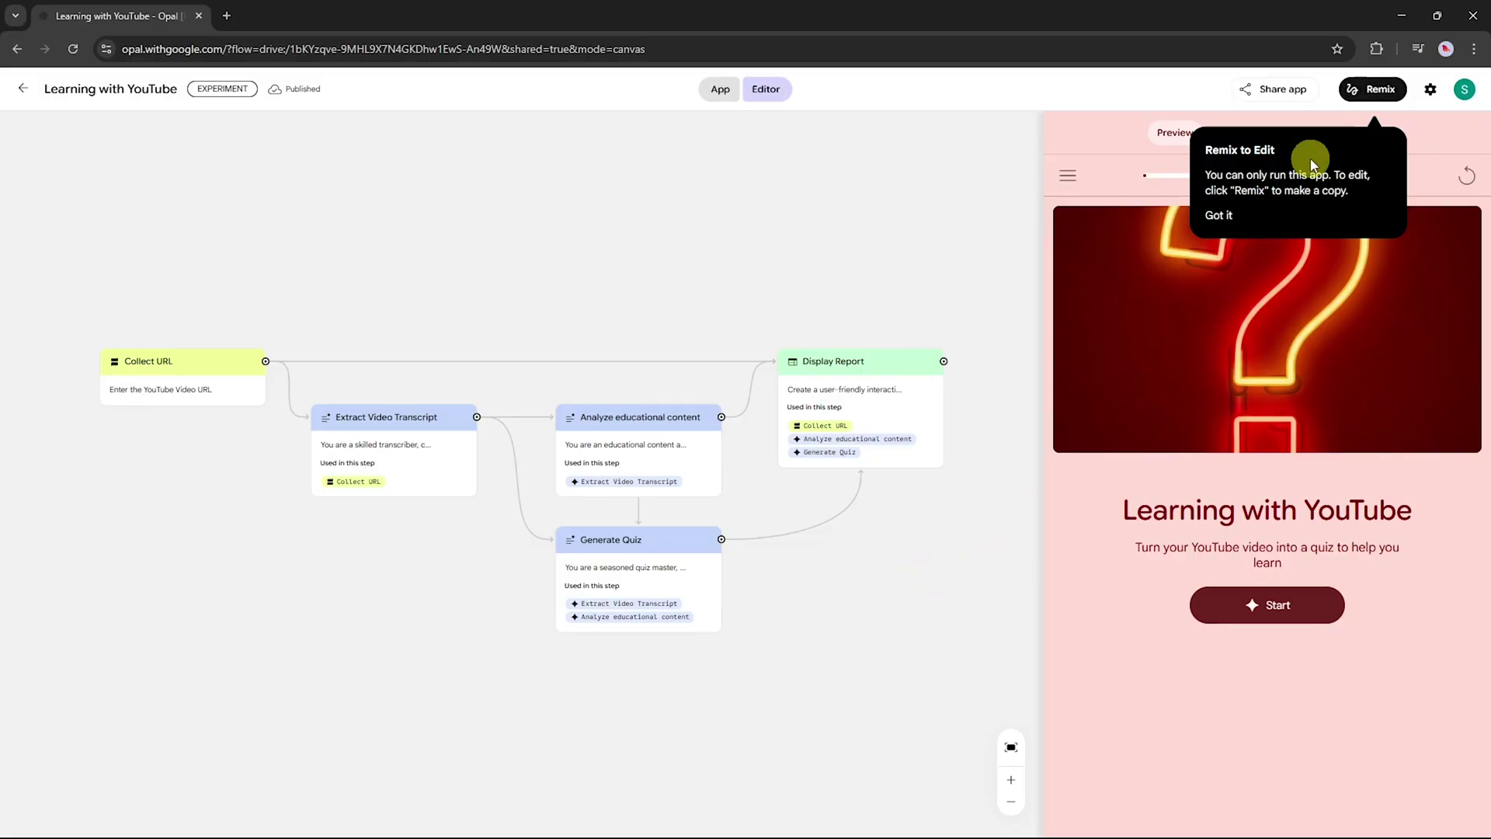
# Remix the Learning with YouTube app, then add, move and delete a trial User Input step
pyautogui.click(1378, 92)
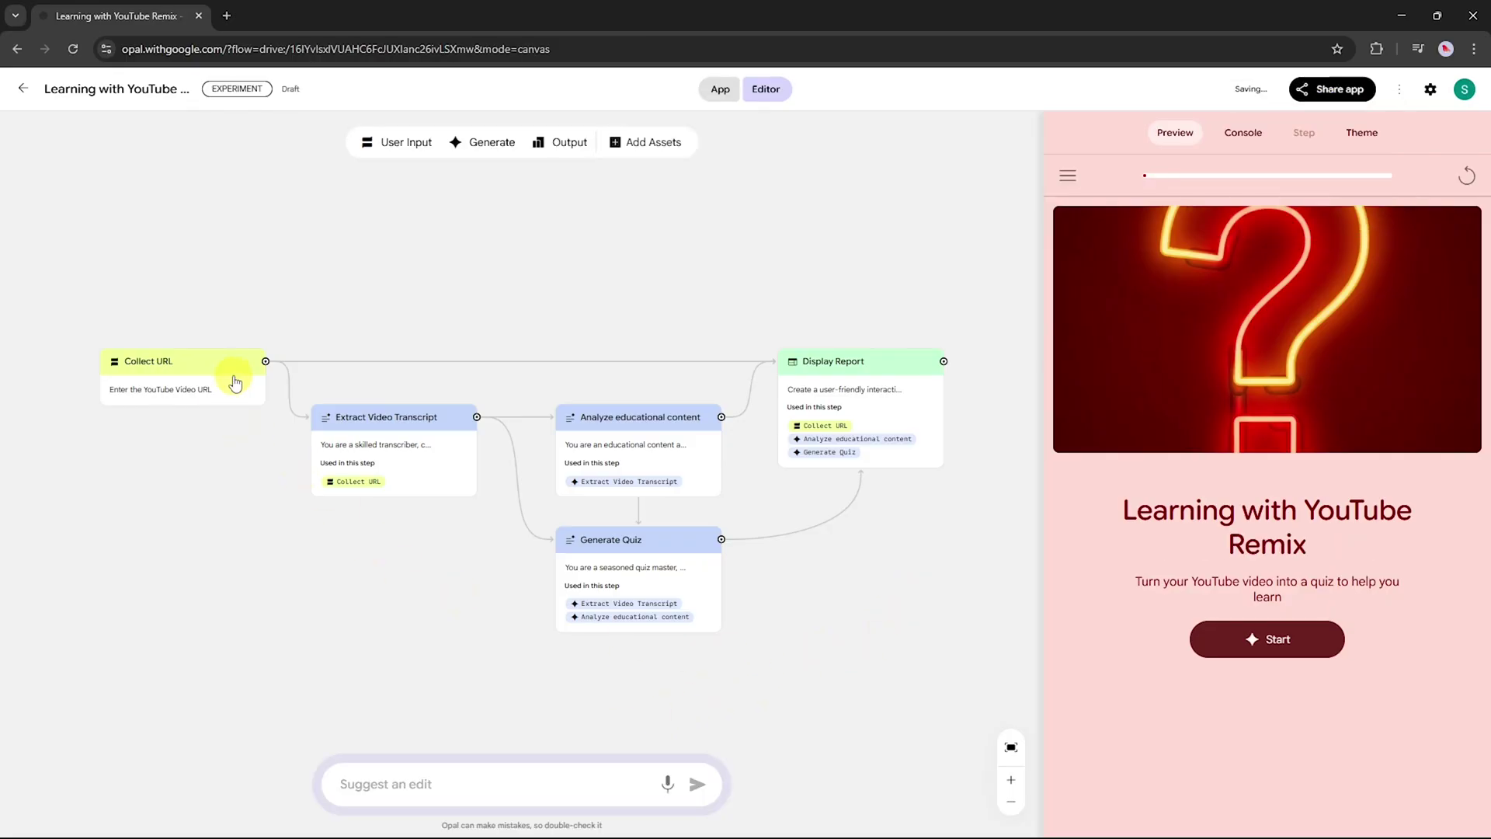
pyautogui.click(266, 362)
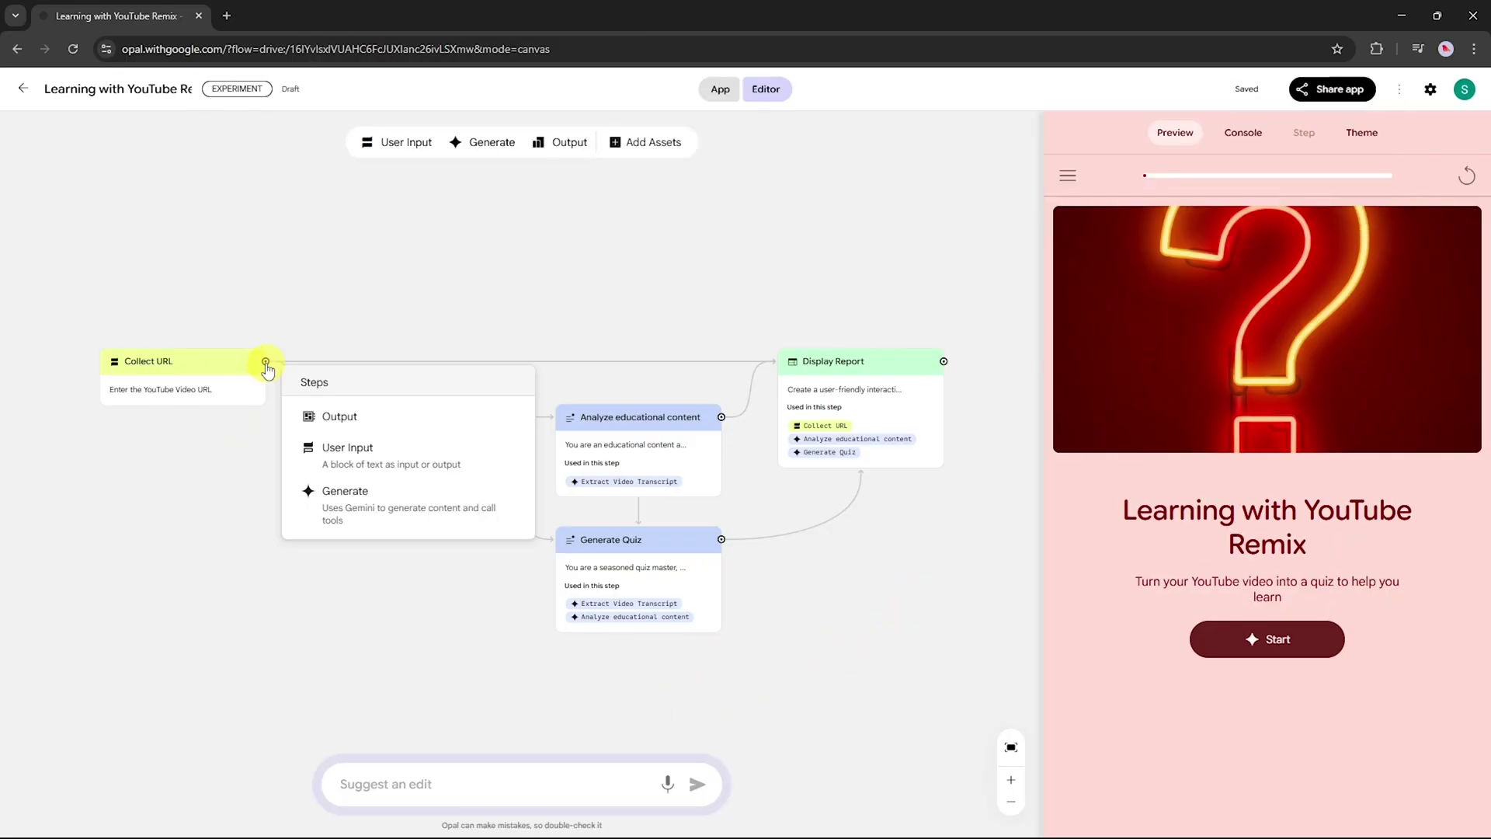
pyautogui.click(383, 309)
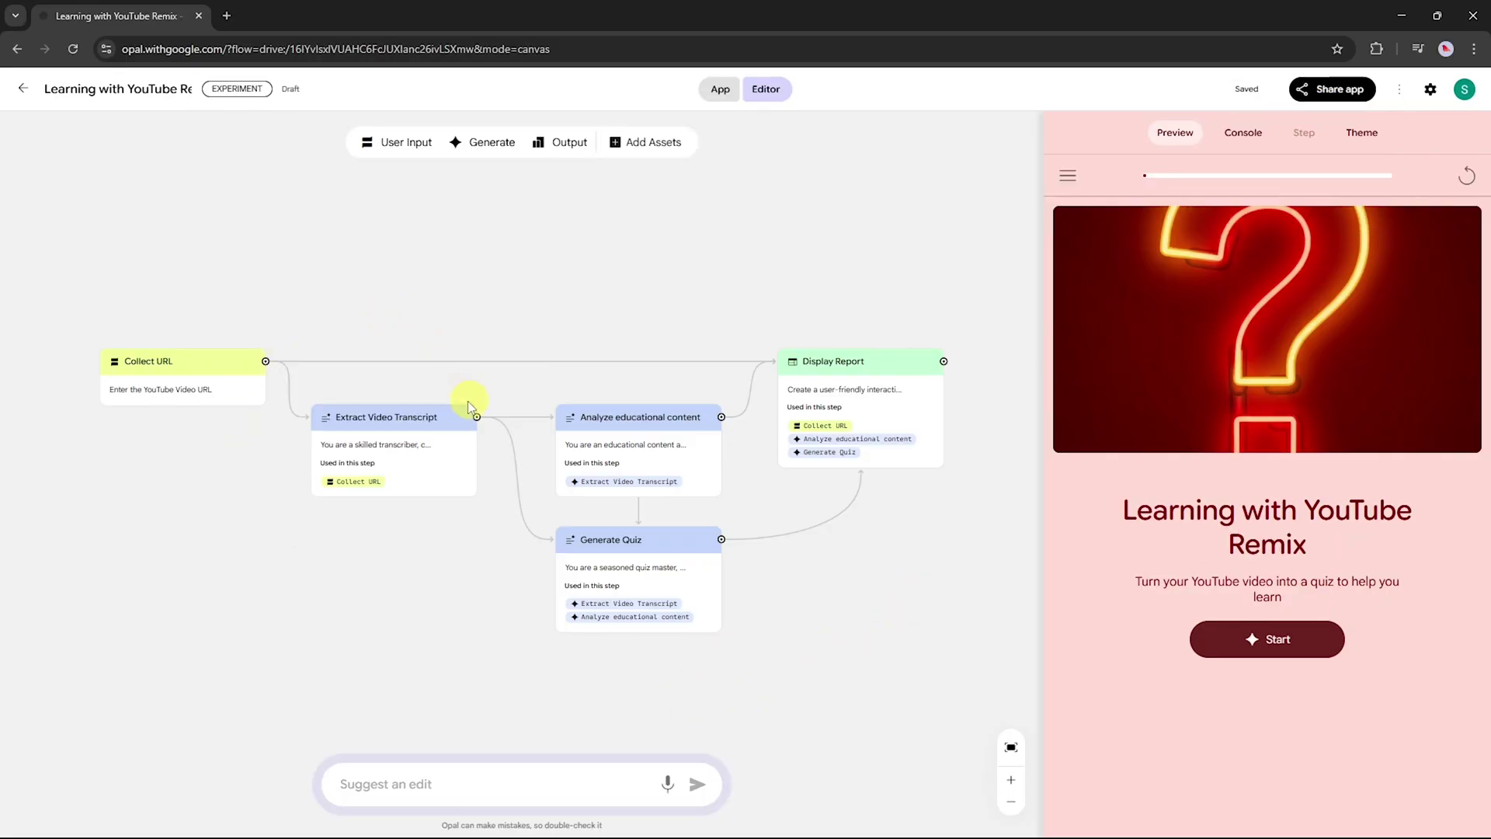
pyautogui.click(410, 150)
pyautogui.moveTo(523, 446); pyautogui.dragTo(445, 292)
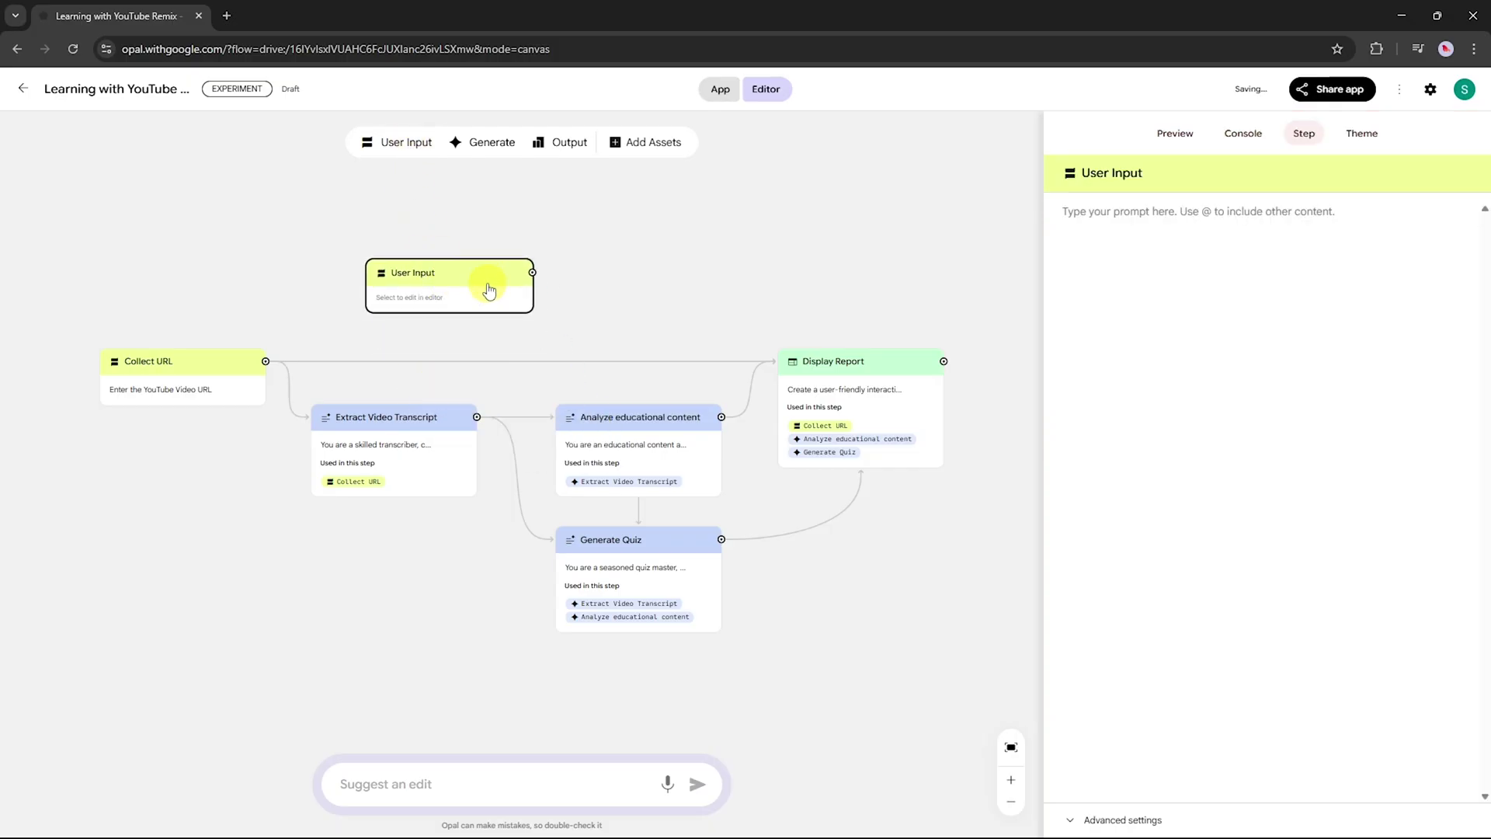
pyautogui.press('Delete')
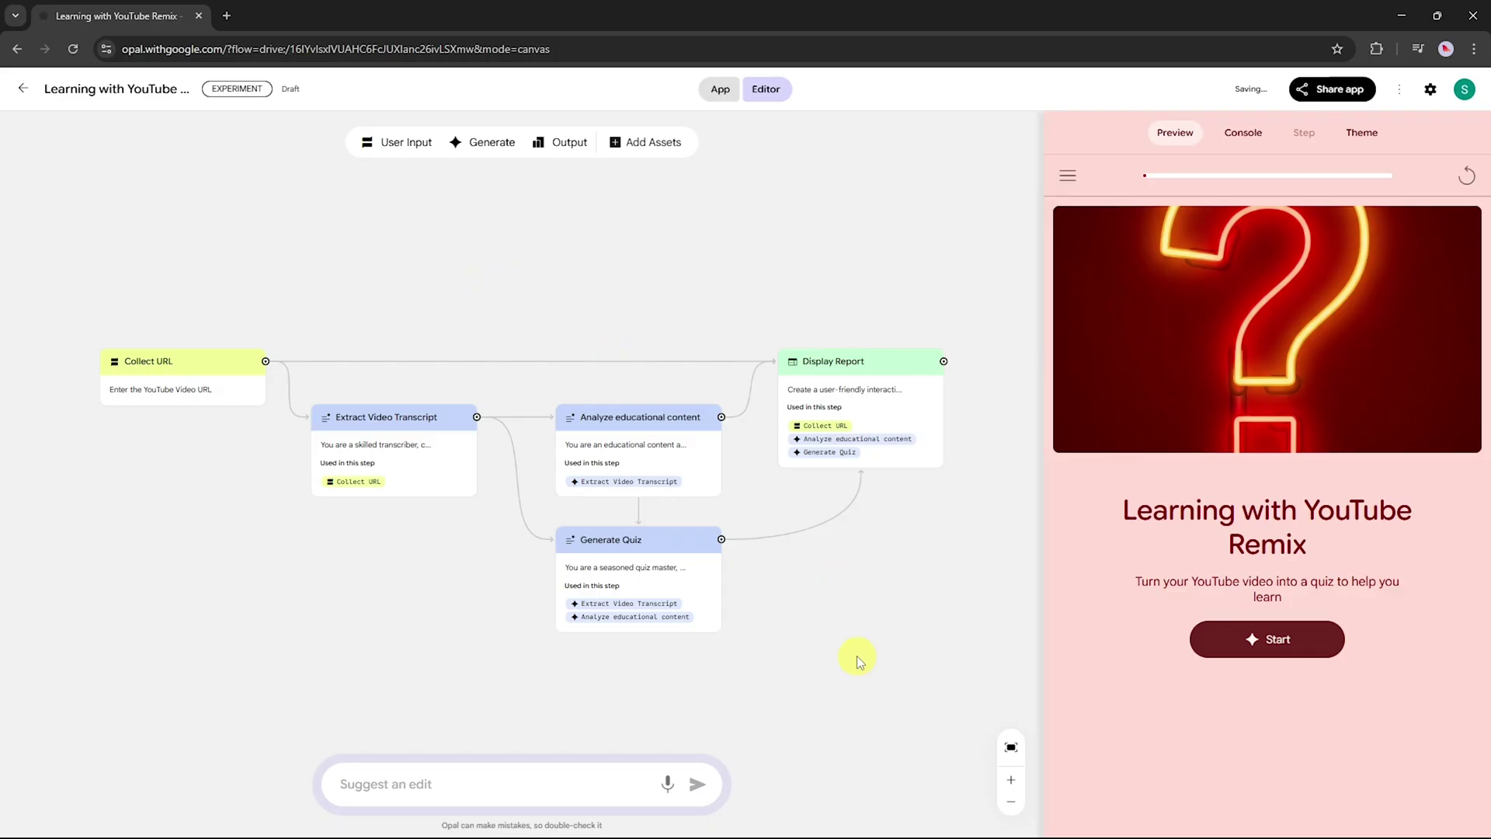
# Run the app on the pasted YouTube video link to produce the Google Opal interactive report
pyautogui.click(1225, 632)
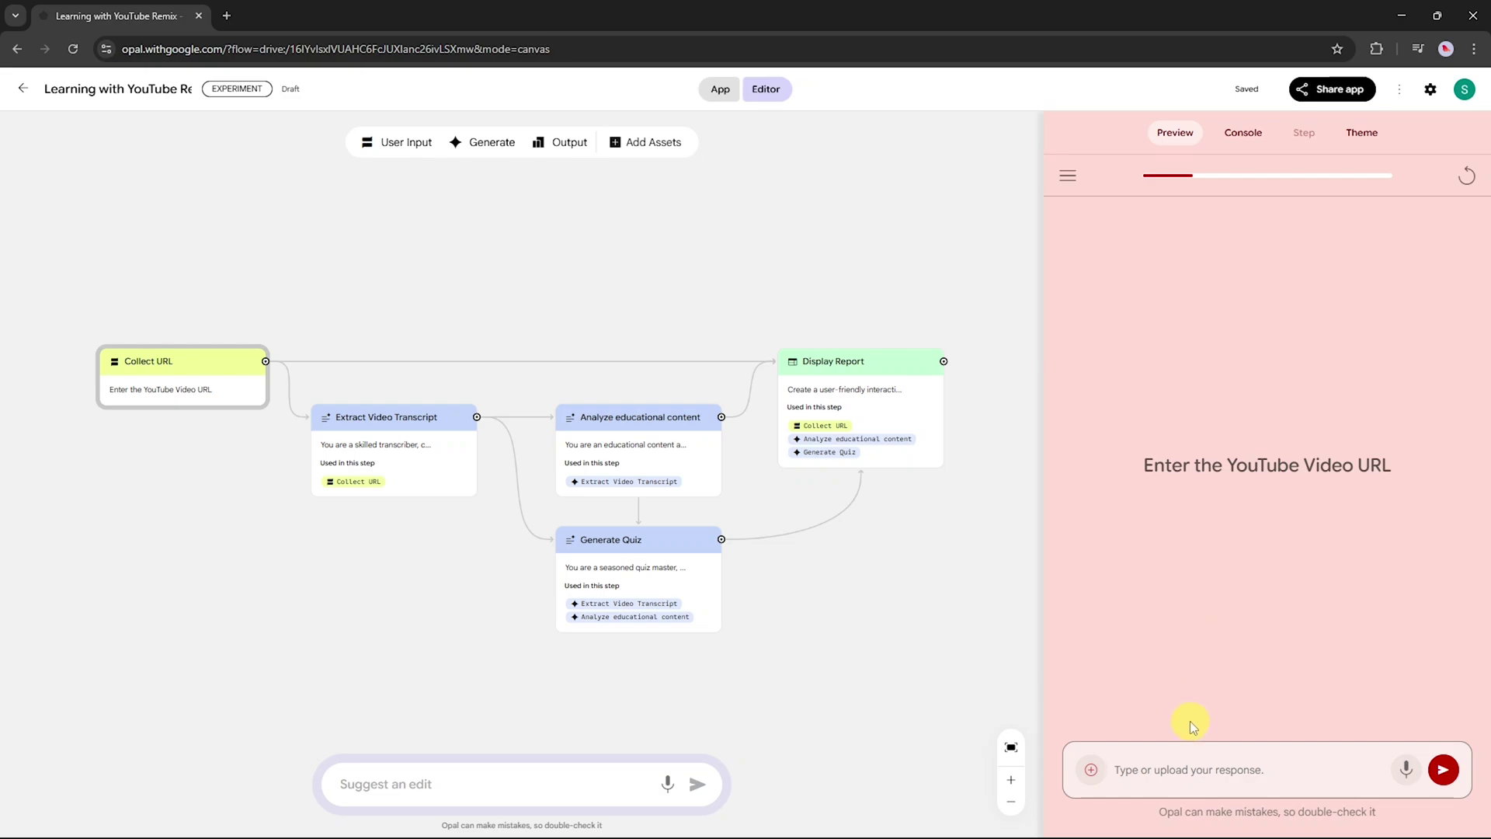
pyautogui.click(1166, 766)
pyautogui.write('https://www.youtube.com/watch?v=_5yRPZJYgPY')
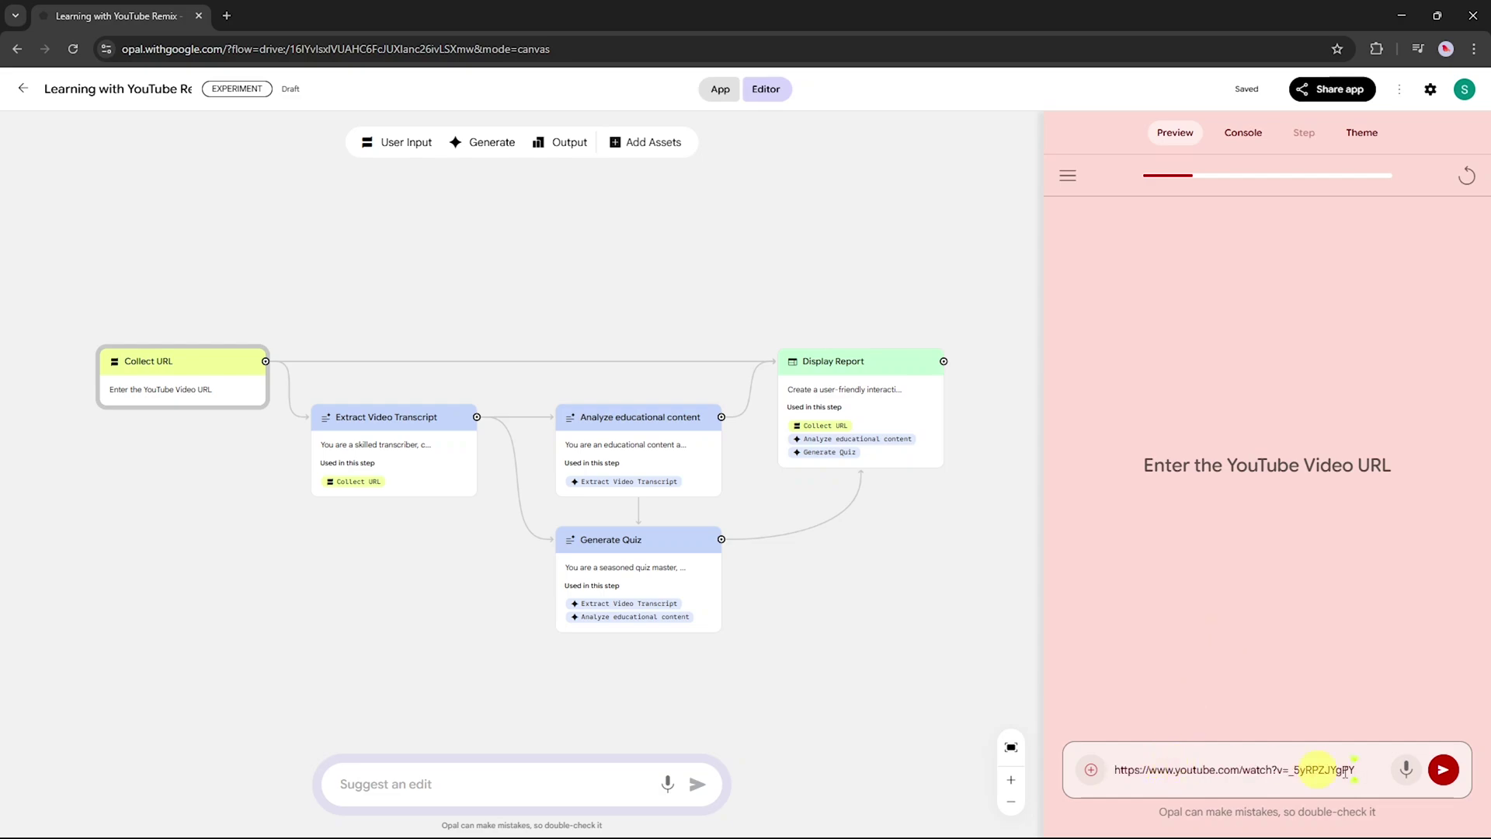
pyautogui.click(1441, 770)
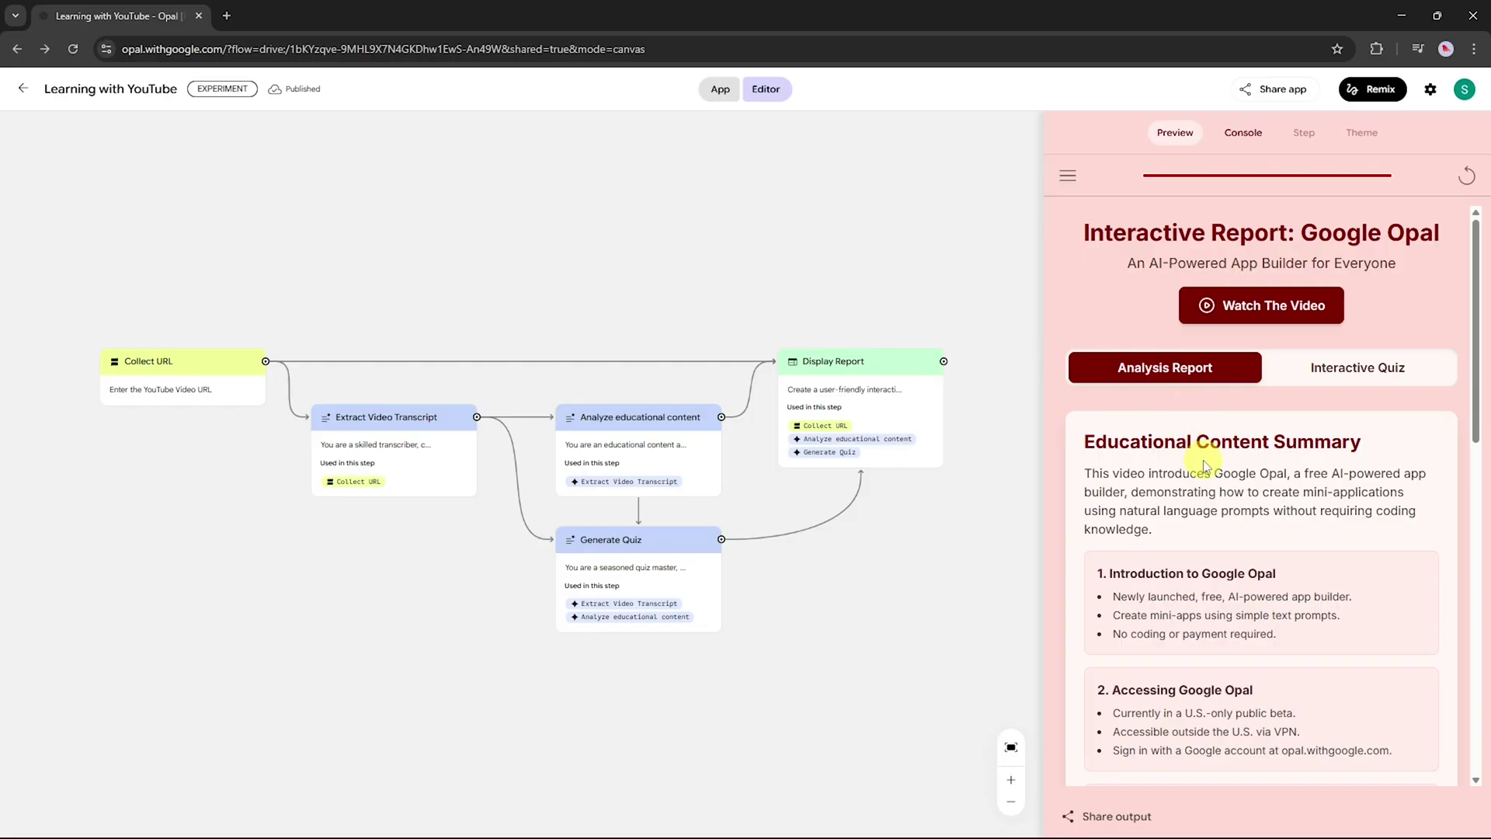
pyautogui.scroll(-2, 1205, 466)
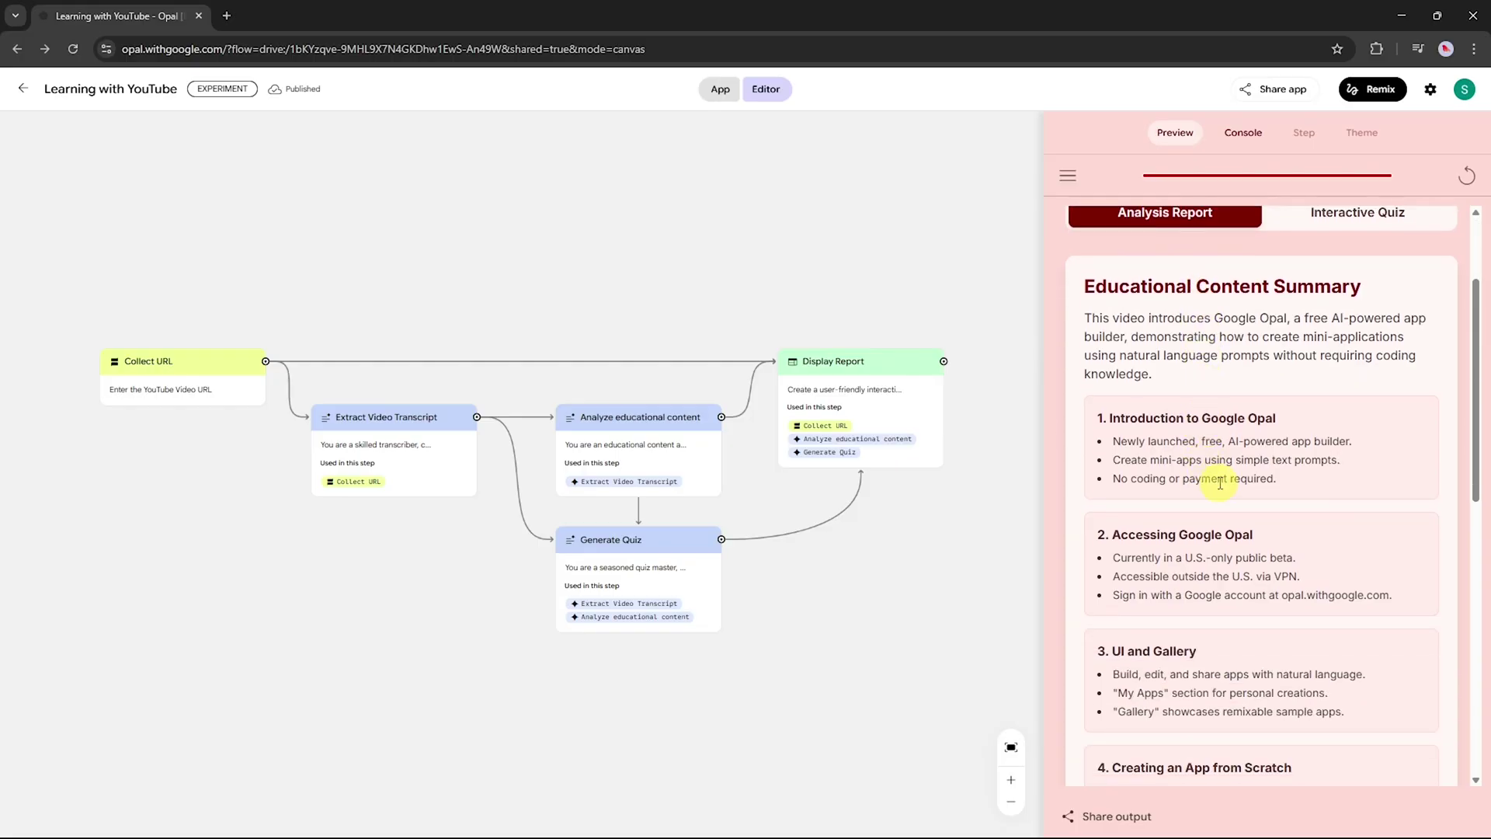
pyautogui.scroll(-2, 1209, 470)
pyautogui.scroll(-2, 1220, 496)
pyautogui.scroll(-5, 1222, 501)
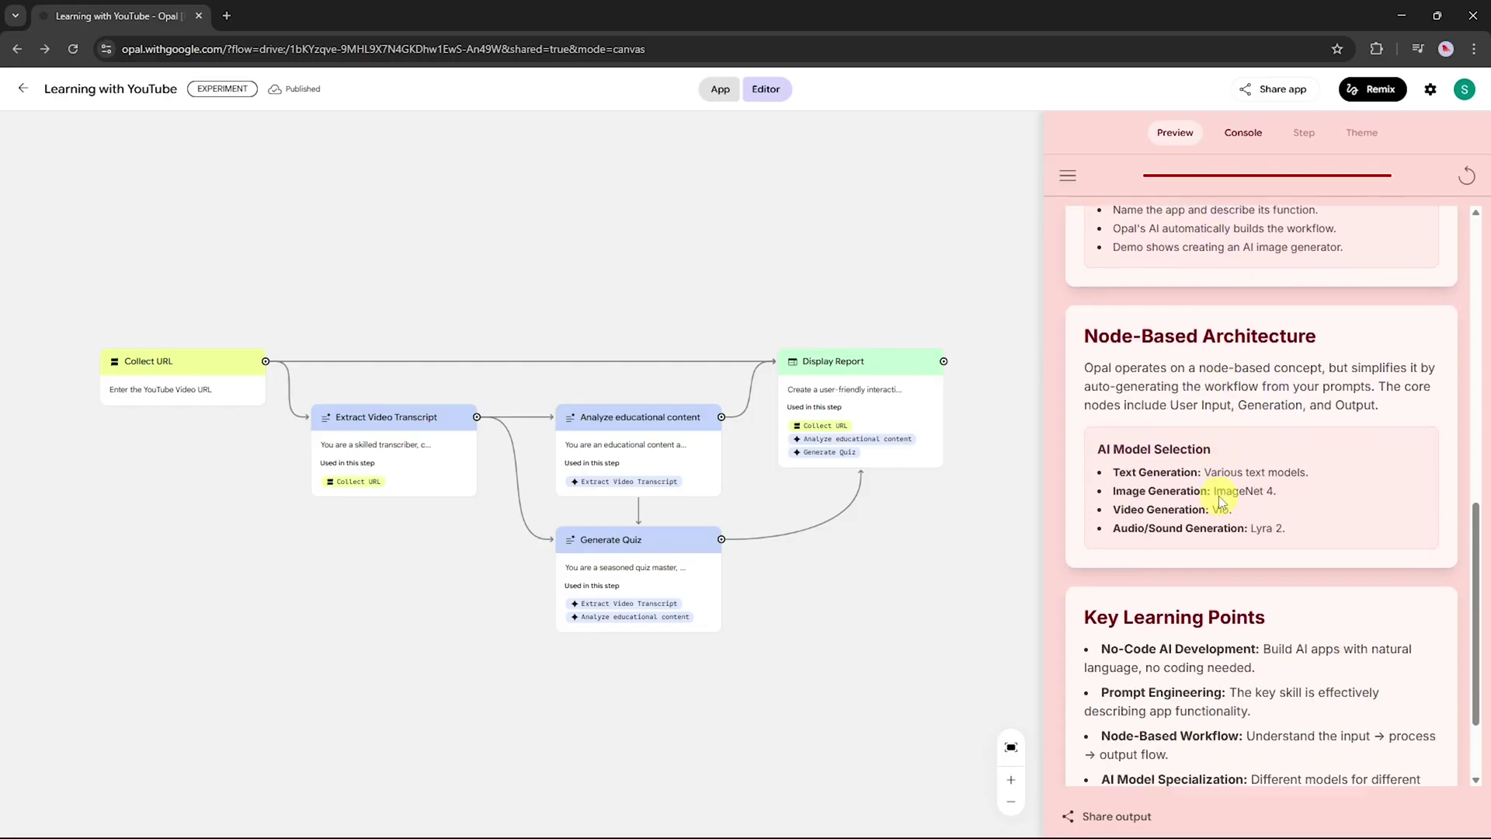
pyautogui.scroll(10, 1220, 494)
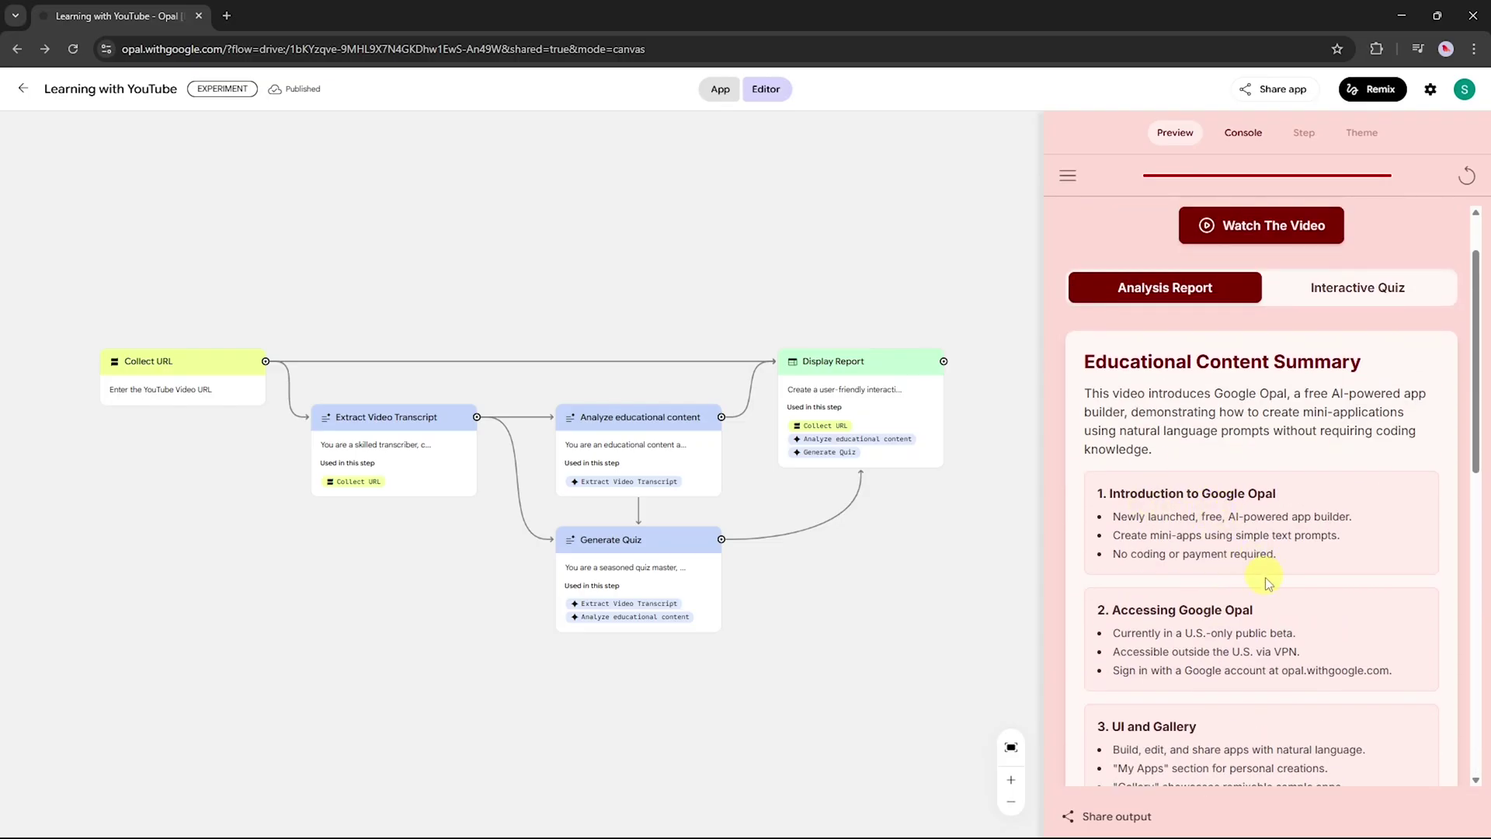
pyautogui.scroll(-2, 1297, 654)
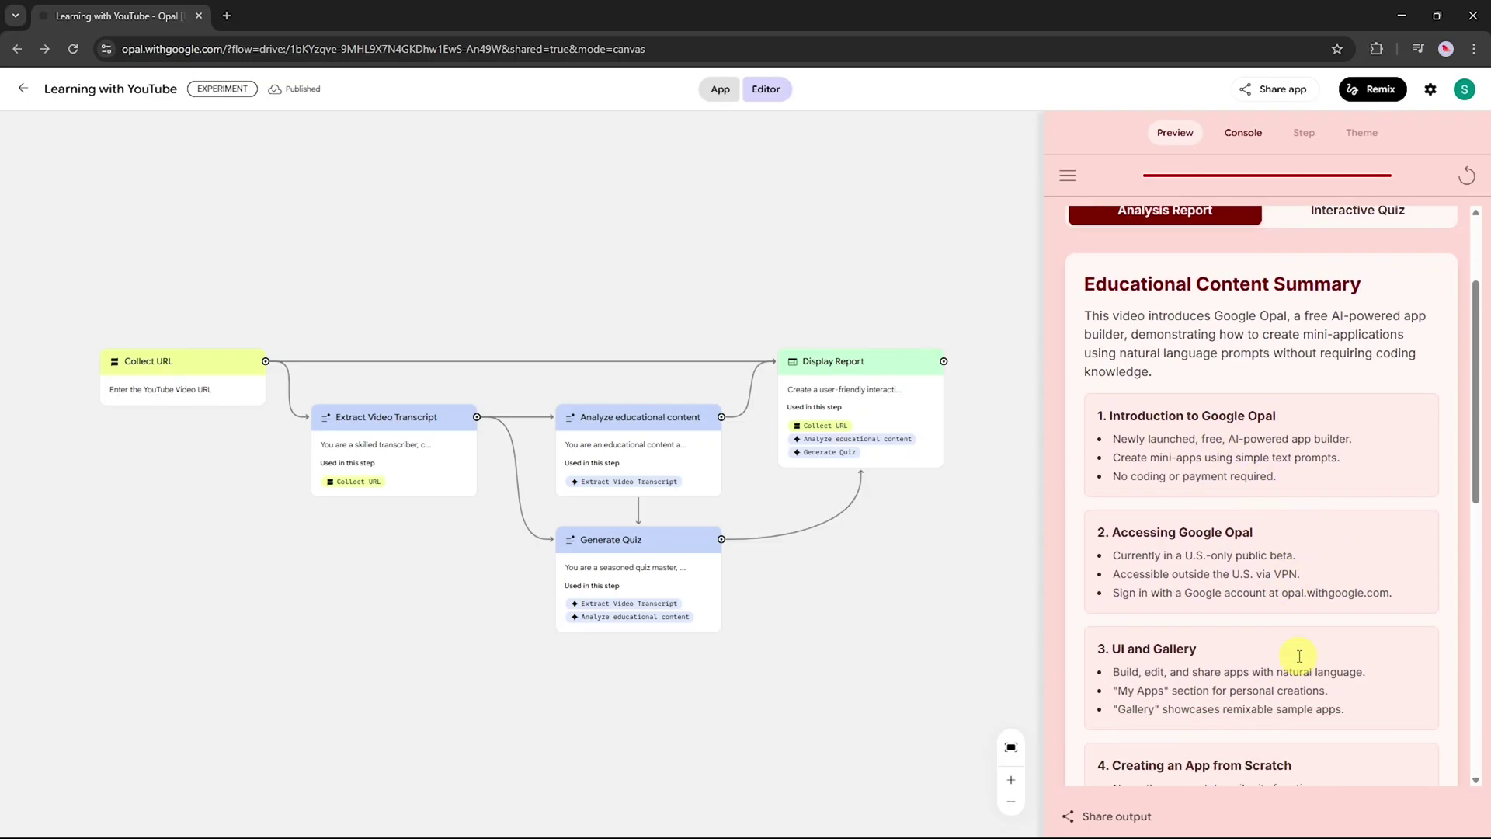
pyautogui.scroll(1, 1299, 655)
pyautogui.scroll(2, 1300, 655)
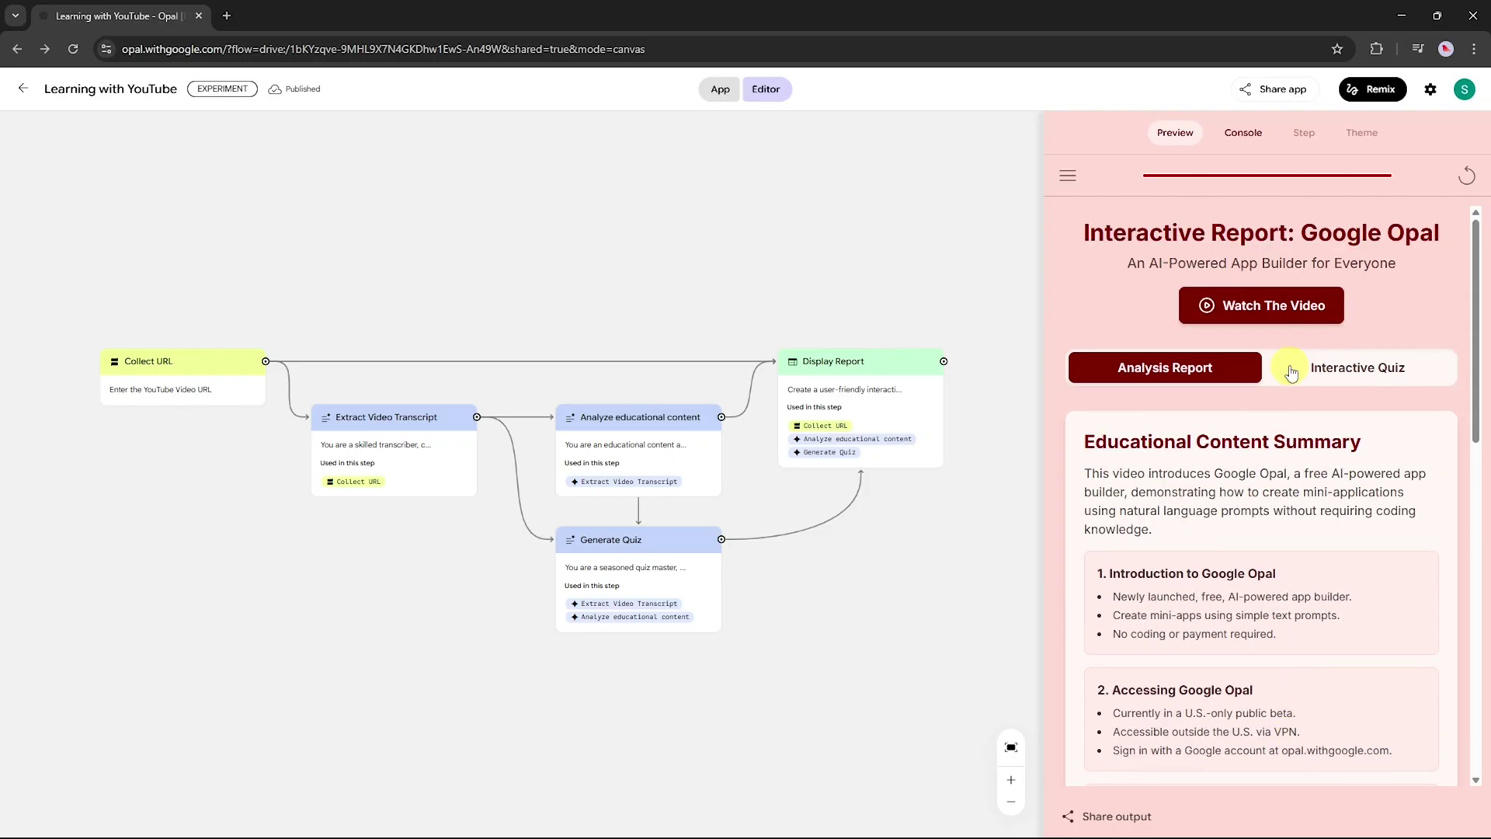
pyautogui.click(1286, 369)
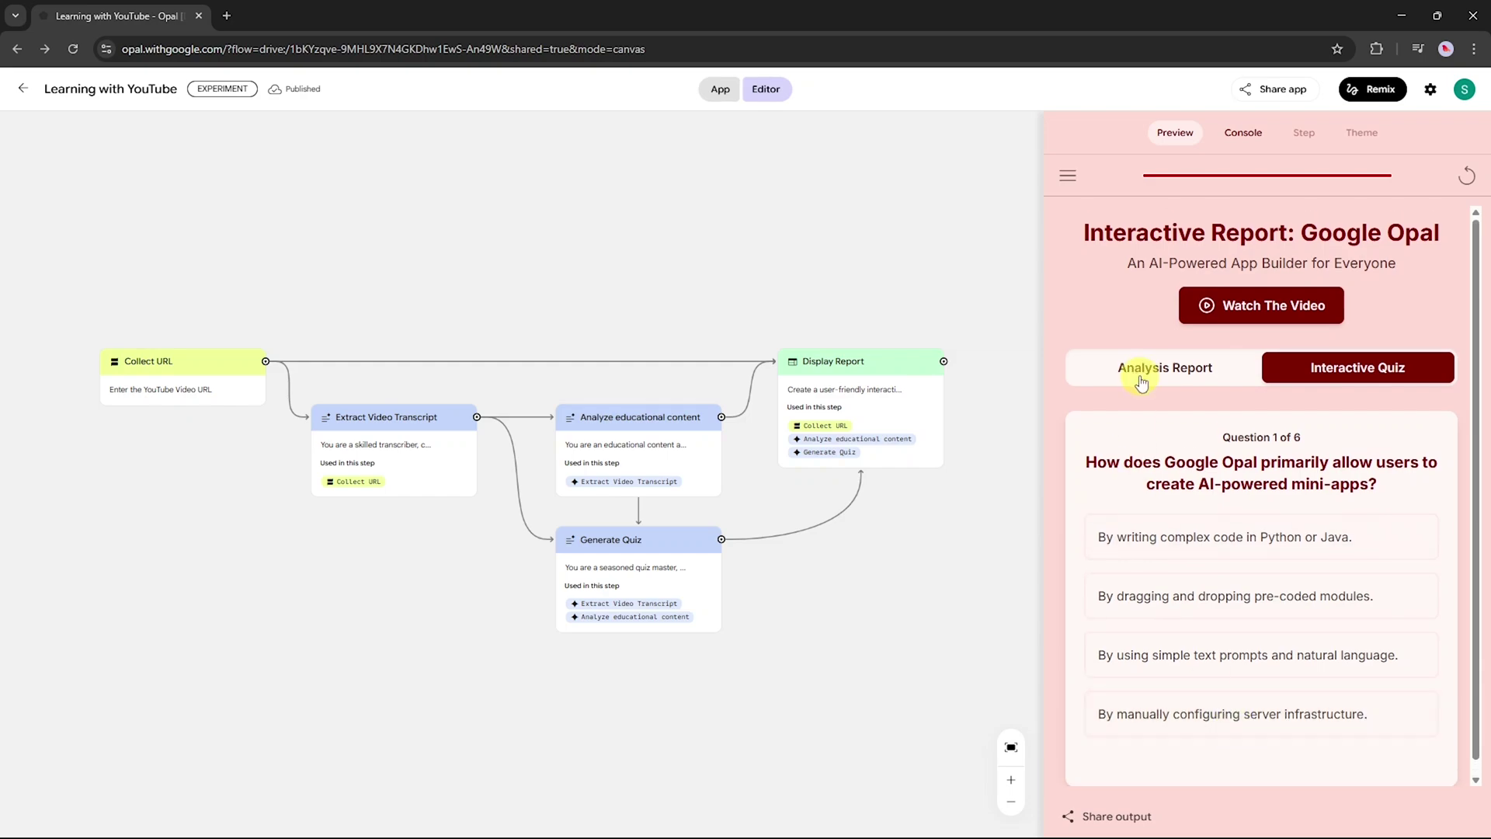
pyautogui.click(1141, 380)
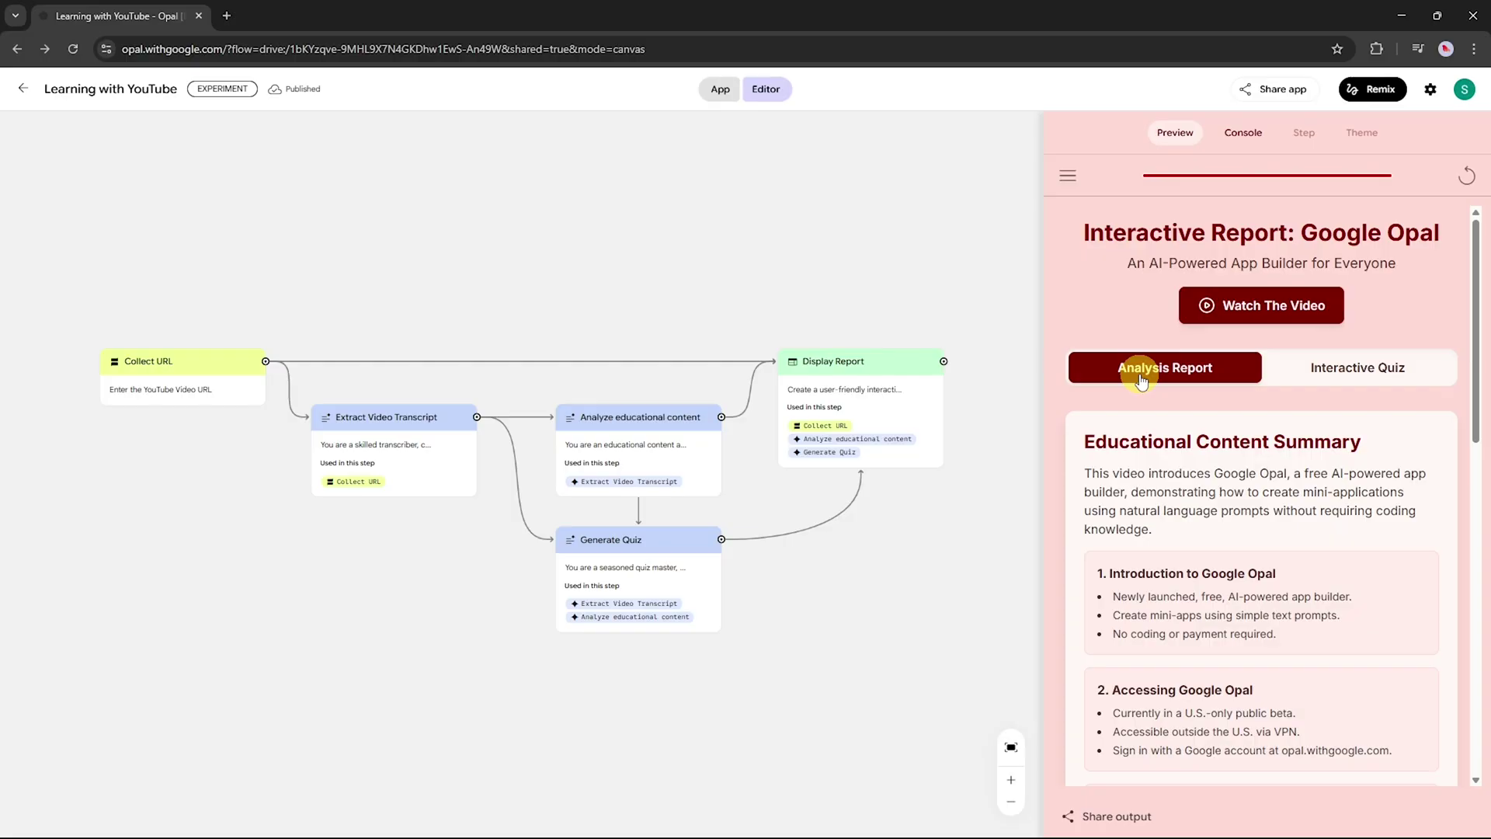